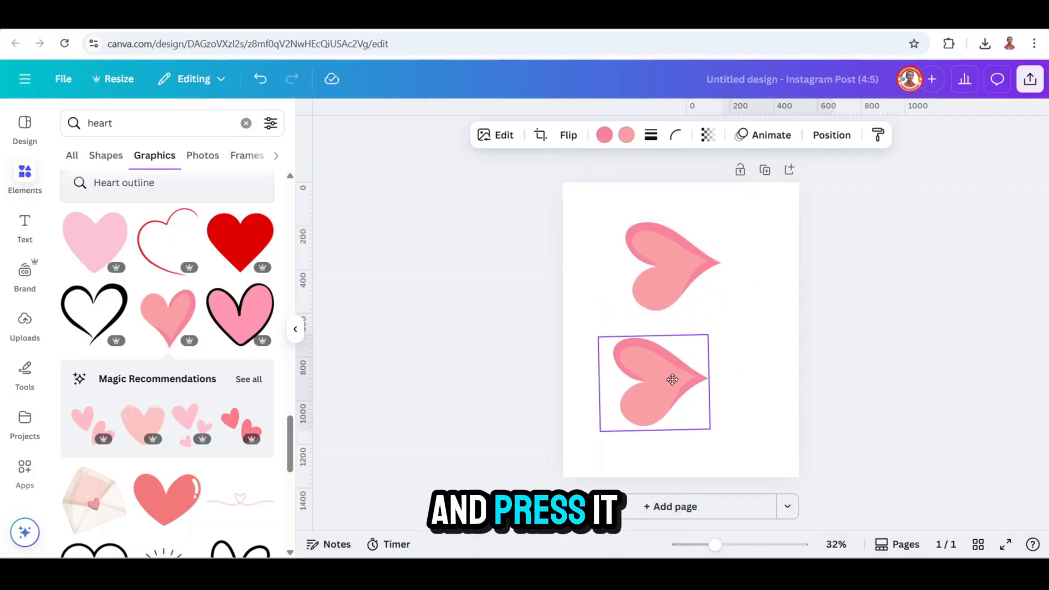
- Move the lower heart closer beneath the upper one and duplicate it twice to make four hearts
{"action": "left_click_drag", "start_coordinate": [672, 377], "coordinate": [688, 361]}
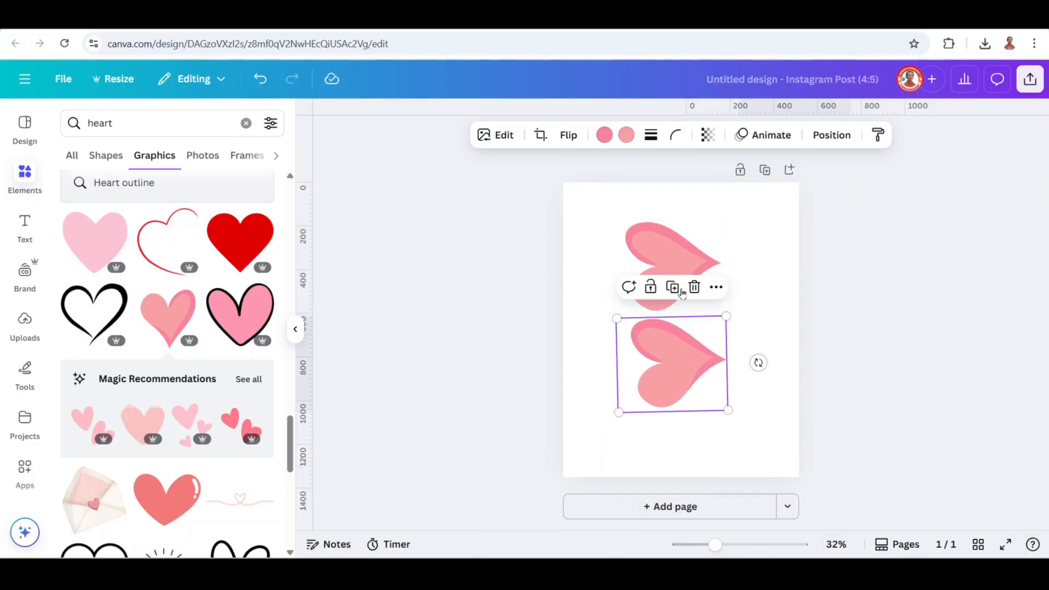
{"action": "left_click", "coordinate": [680, 290]}
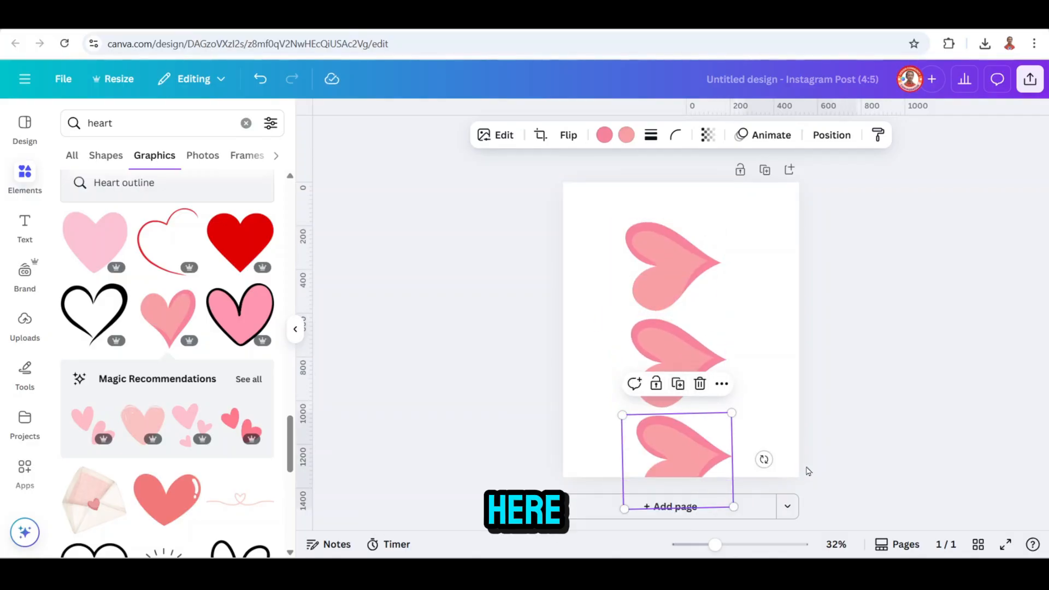
{"action": "left_click", "coordinate": [678, 384]}
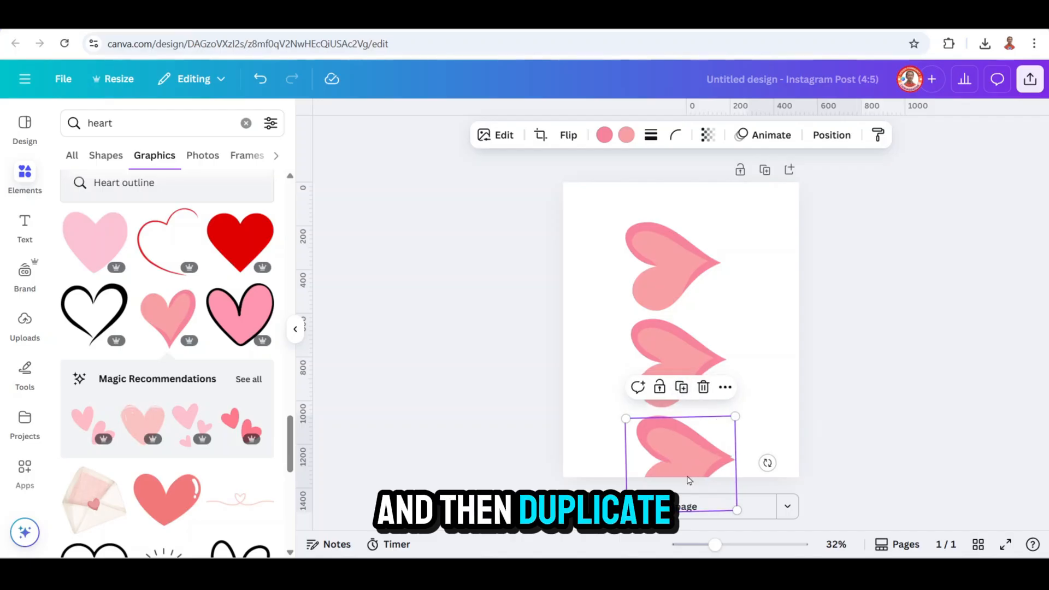
- Turn the newest heart copy 180 degrees and fit it between the two lowest hearts so their edges interlock
{"action": "left_click_drag", "start_coordinate": [705, 465], "coordinate": [728, 399]}
{"action": "left_click_drag", "start_coordinate": [796, 403], "coordinate": [626, 411]}
{"action": "left_click_drag", "start_coordinate": [711, 403], "coordinate": [714, 405]}
- Tilt all four hearts together slightly clockwise and centre the stack on the page
{"action": "left_click_drag", "start_coordinate": [850, 480], "coordinate": [585, 251]}
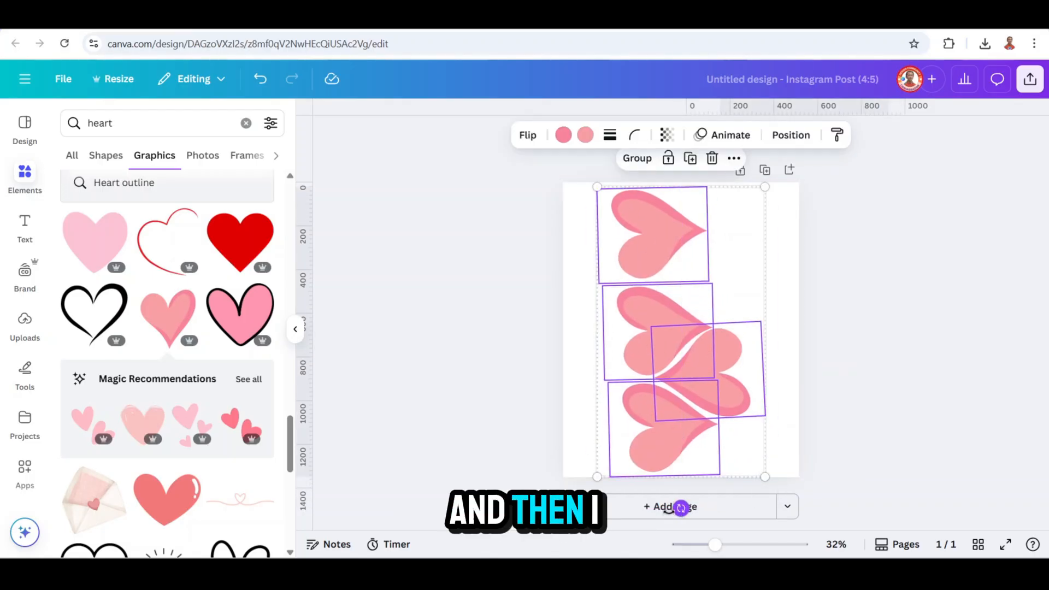
{"action": "left_click_drag", "start_coordinate": [679, 503], "coordinate": [627, 498]}
{"action": "left_click_drag", "start_coordinate": [802, 216], "coordinate": [787, 230]}
{"action": "left_click", "coordinate": [819, 262]}
- Download the hearts design as a PNG with a transparent background
{"action": "left_click", "coordinate": [1031, 80]}
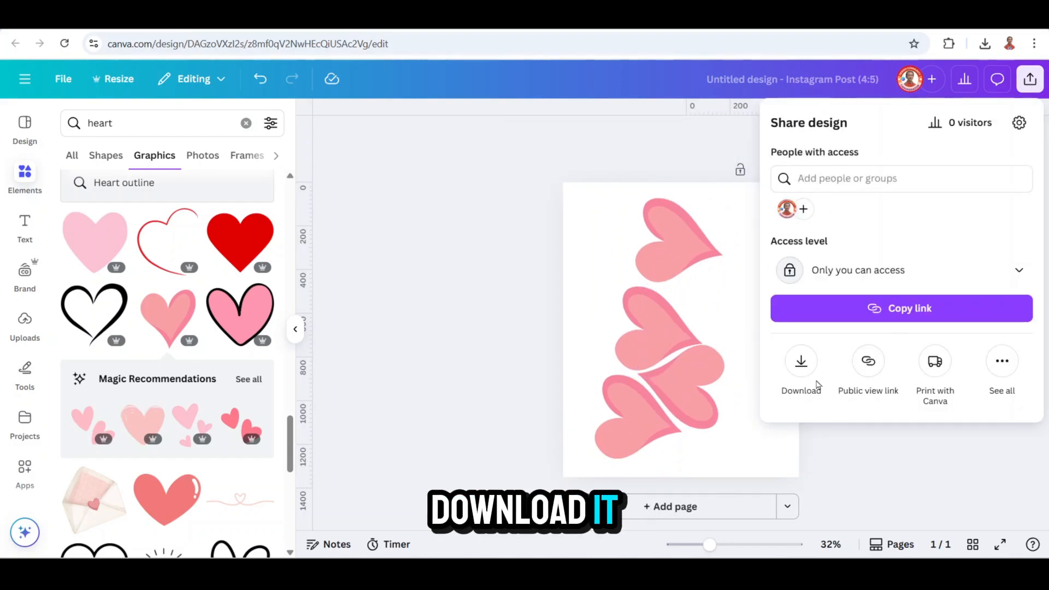
{"action": "left_click", "coordinate": [802, 366]}
{"action": "left_click", "coordinate": [779, 316]}
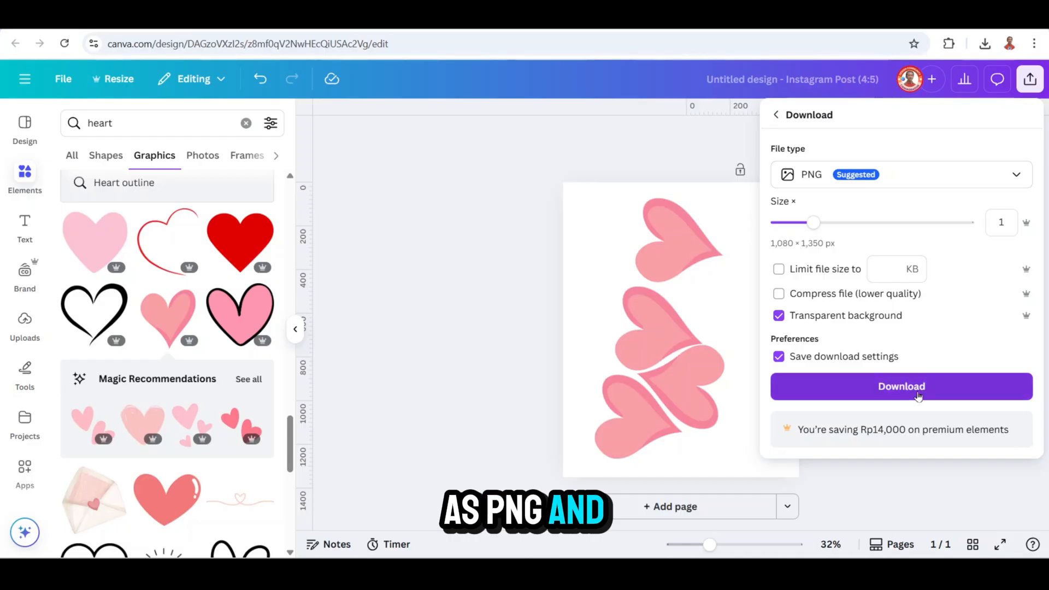
{"action": "left_click", "coordinate": [891, 388]}
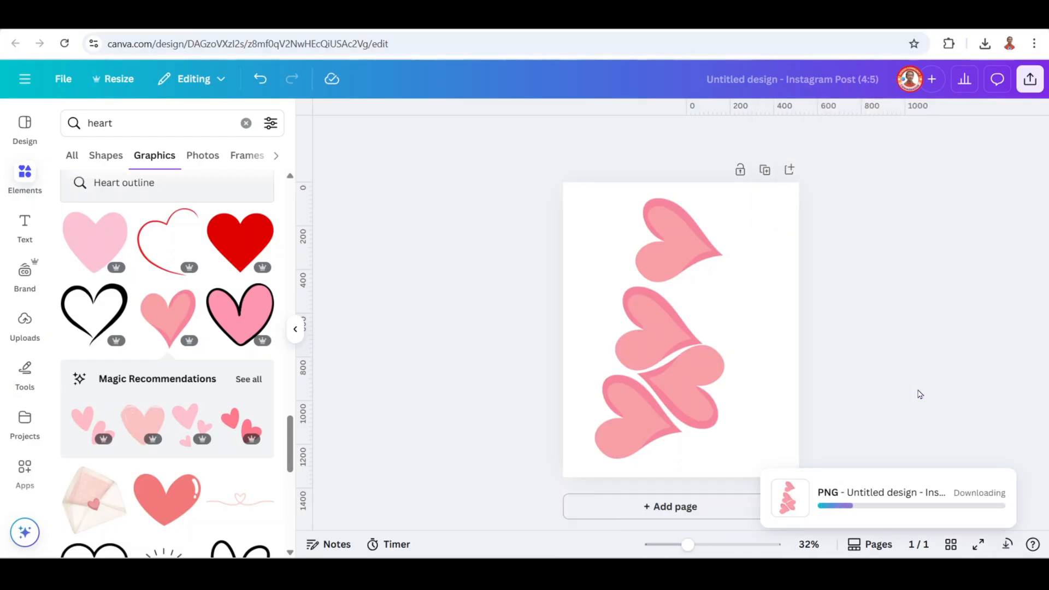
- Add a blank second page and place a plain white photo on it, found by searching photos for "white"
{"action": "left_click", "coordinate": [681, 507]}
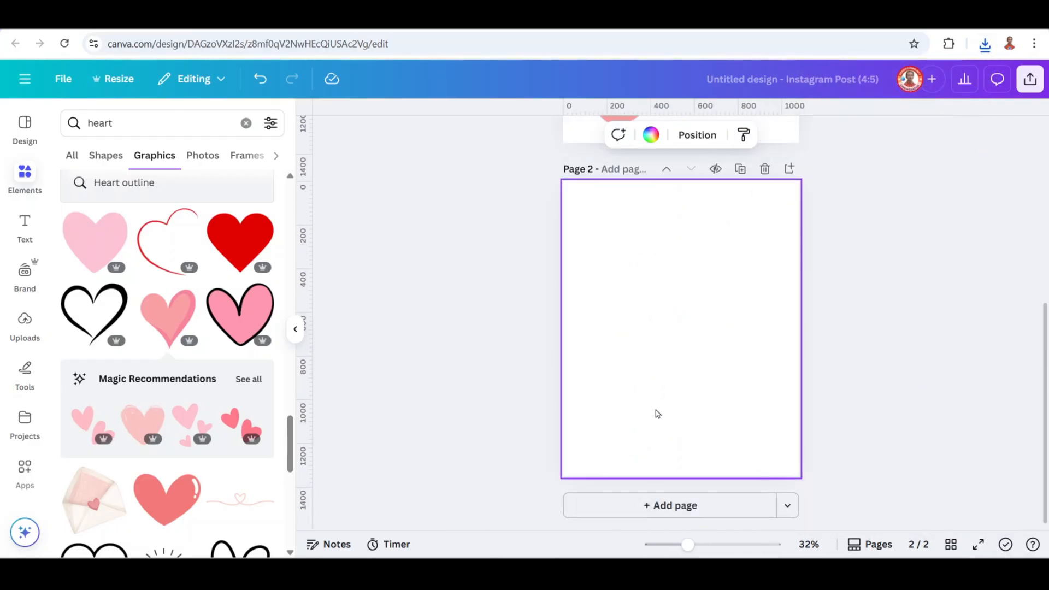
{"action": "left_click", "coordinate": [136, 125]}
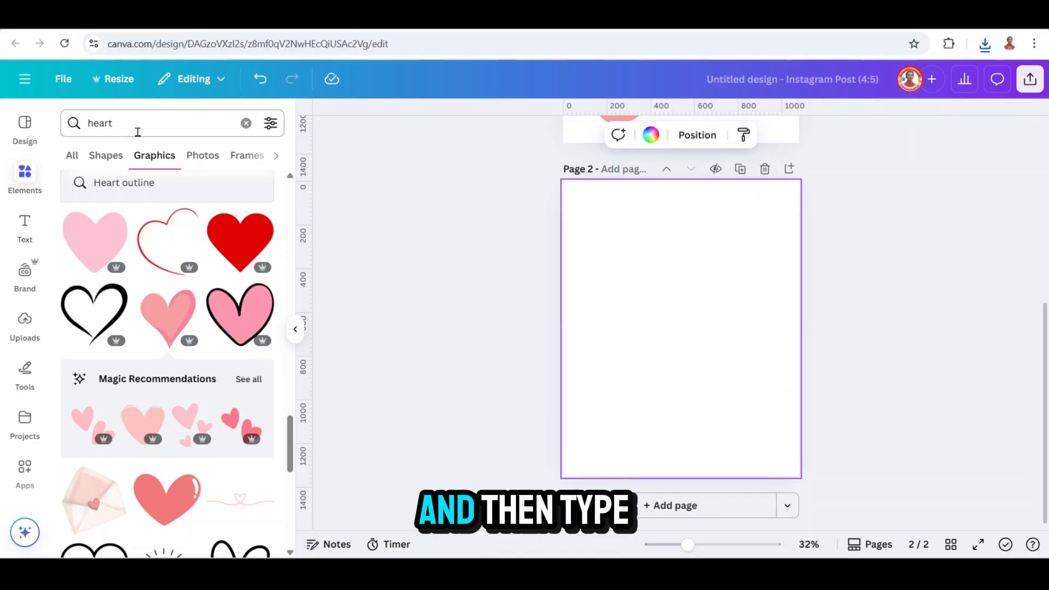
{"action": "type", "text": "white"}
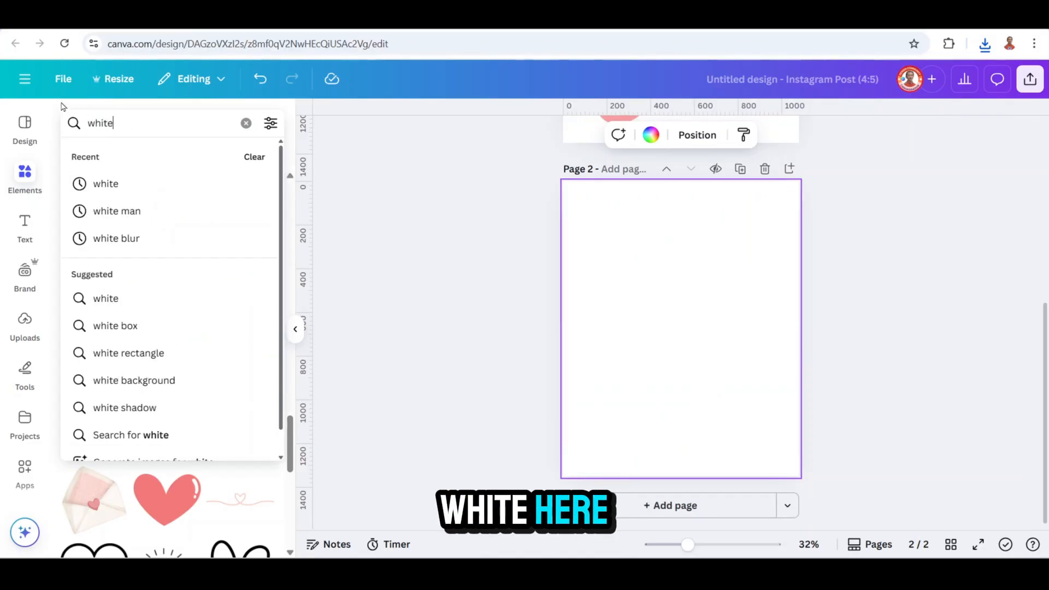
{"action": "key", "text": "Return"}
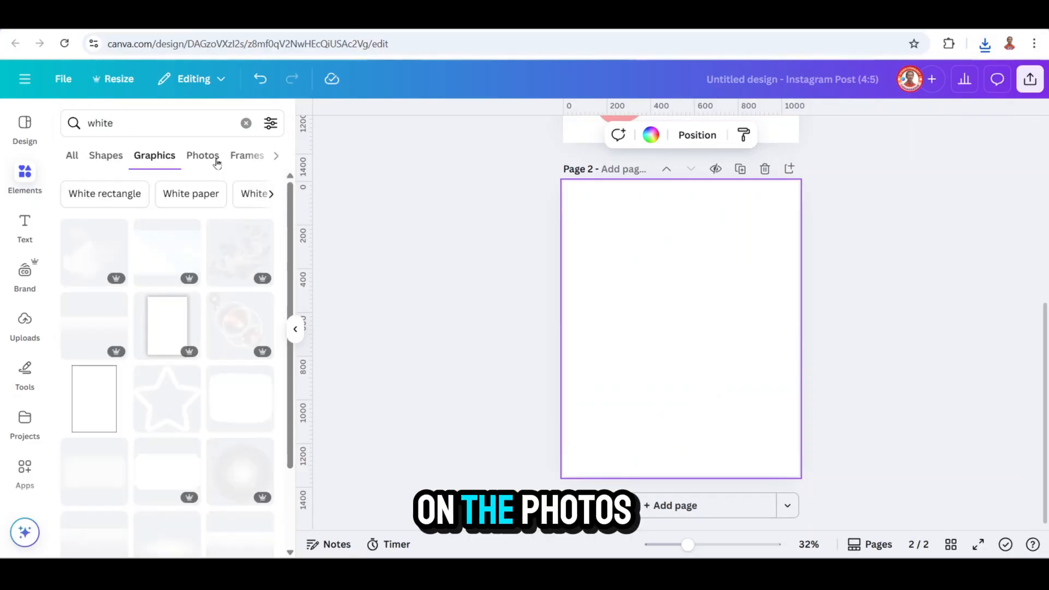
{"action": "left_click", "coordinate": [214, 157]}
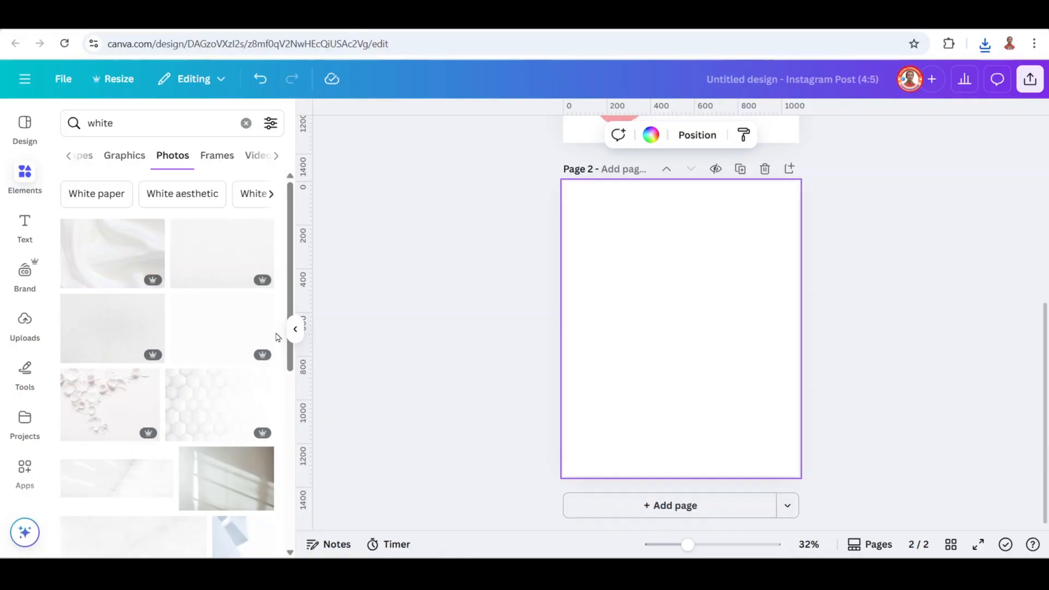
{"action": "left_click", "coordinate": [236, 337]}
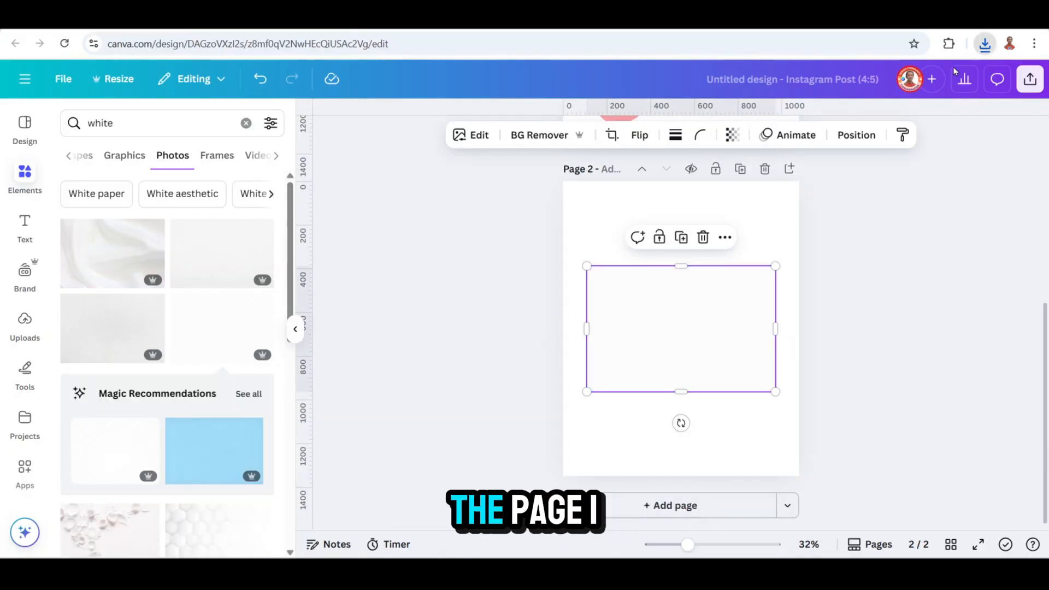
- Place the newly downloaded hearts PNG from the browser's downloads onto page 2, beside the white photo
{"action": "left_click", "coordinate": [986, 43]}
{"action": "left_click_drag", "start_coordinate": [869, 112], "coordinate": [709, 367]}
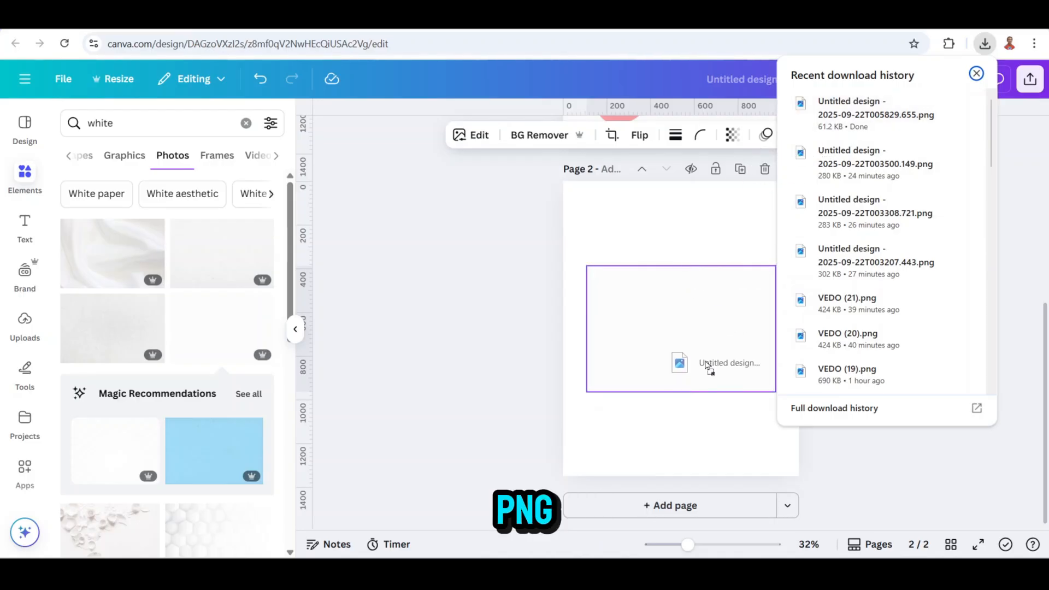
{"action": "left_click_drag", "start_coordinate": [754, 341], "coordinate": [755, 375]}
- Find the Image Cutout Maker app and open it with the plain white photo as its source image
{"action": "left_click", "coordinate": [624, 328]}
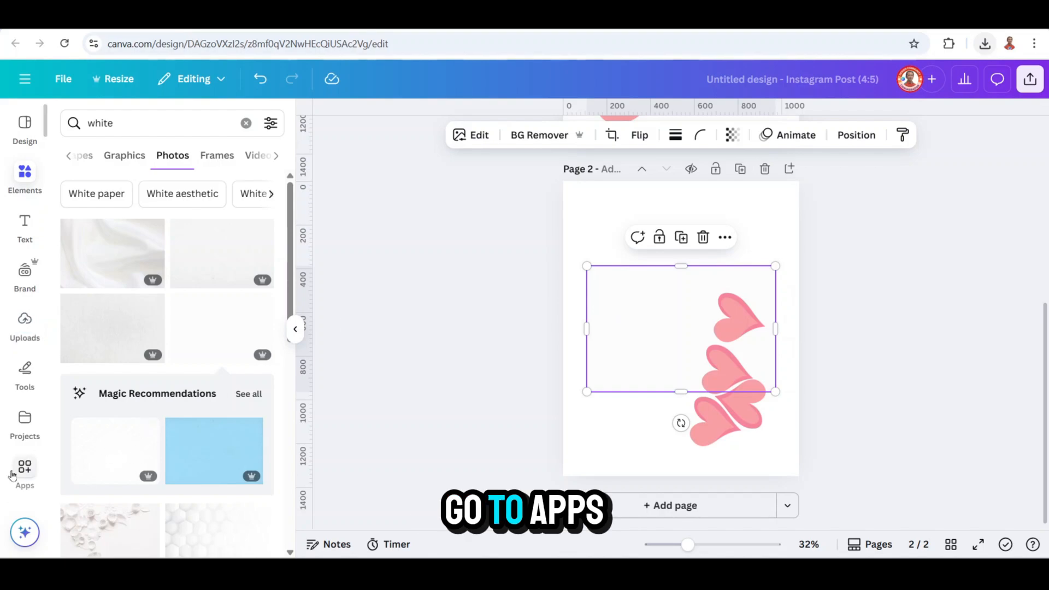
{"action": "left_click", "coordinate": [23, 469]}
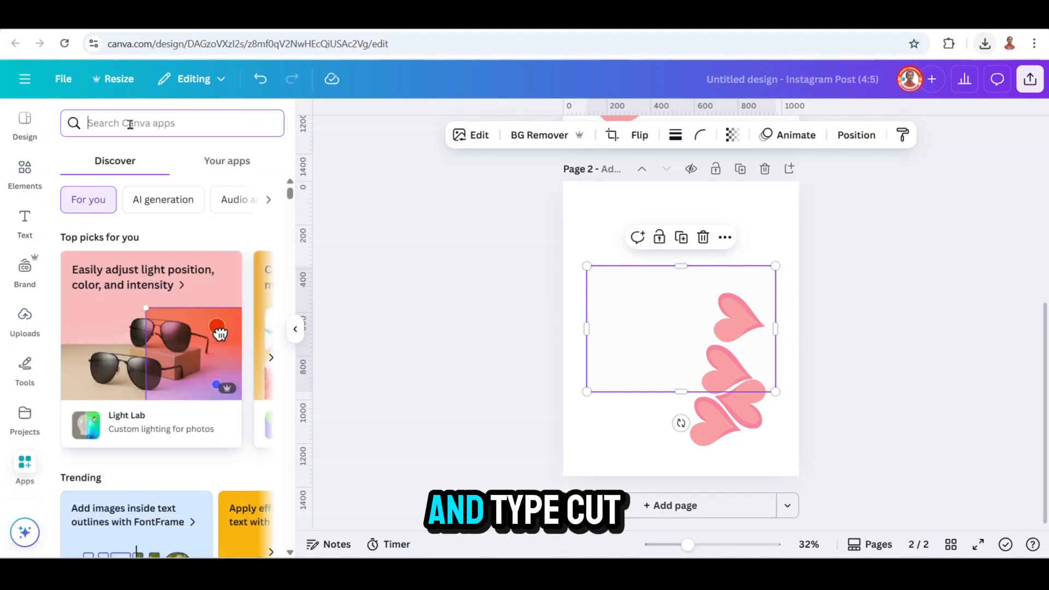
{"action": "type", "text": "coy"}
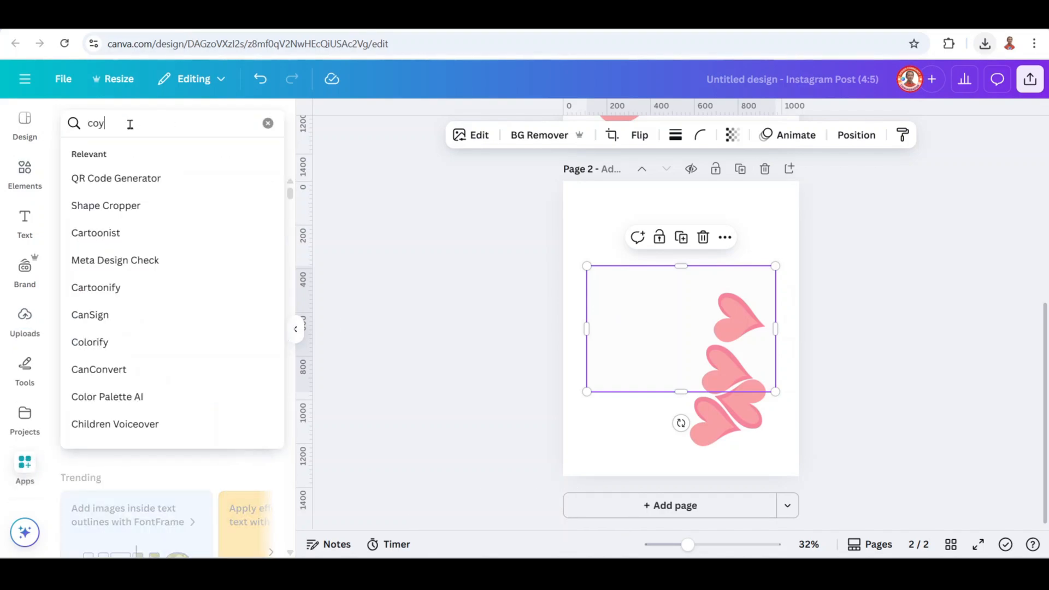
{"action": "type", "text": "out"}
{"action": "key", "text": "Return"}
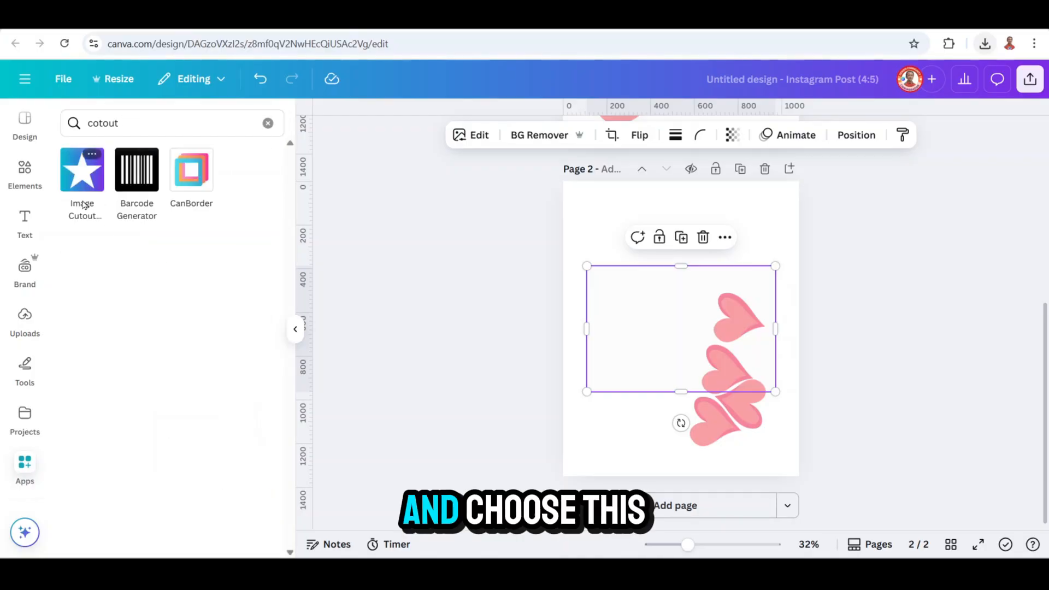
{"action": "left_click", "coordinate": [80, 184]}
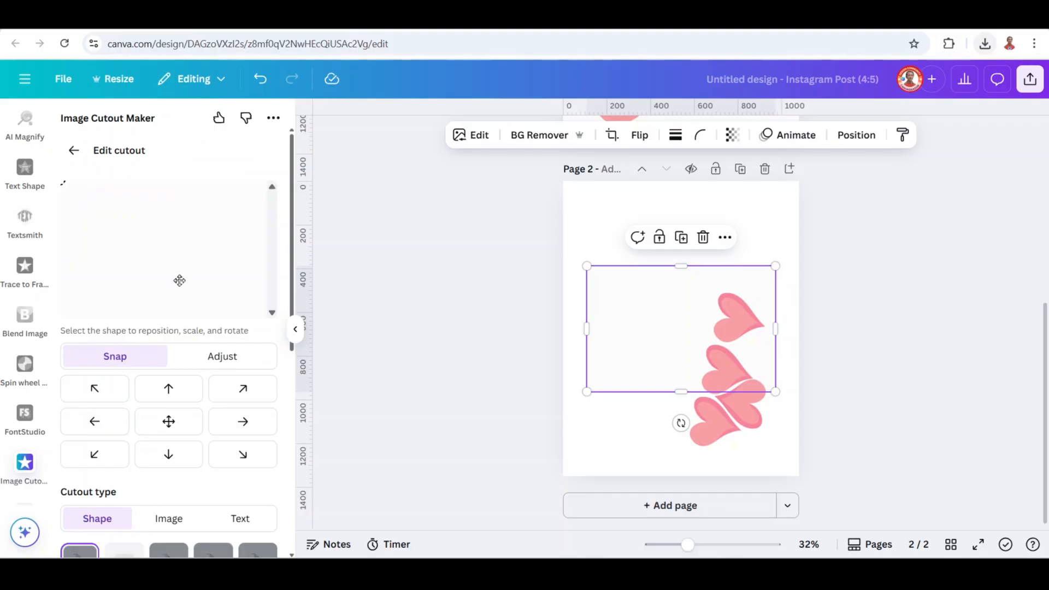
- Use the hearts PNG as the cutout image, then centre and enlarge it to the full height of the white photo
{"action": "scroll", "coordinate": [213, 307], "scroll_direction": "down", "scroll_amount": 5}
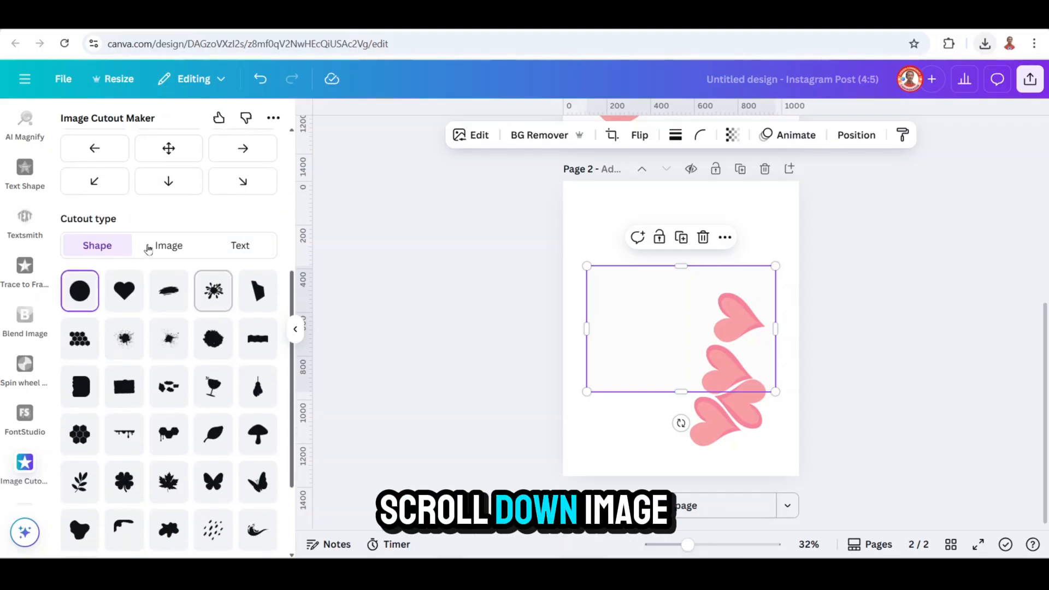
{"action": "left_click", "coordinate": [161, 246]}
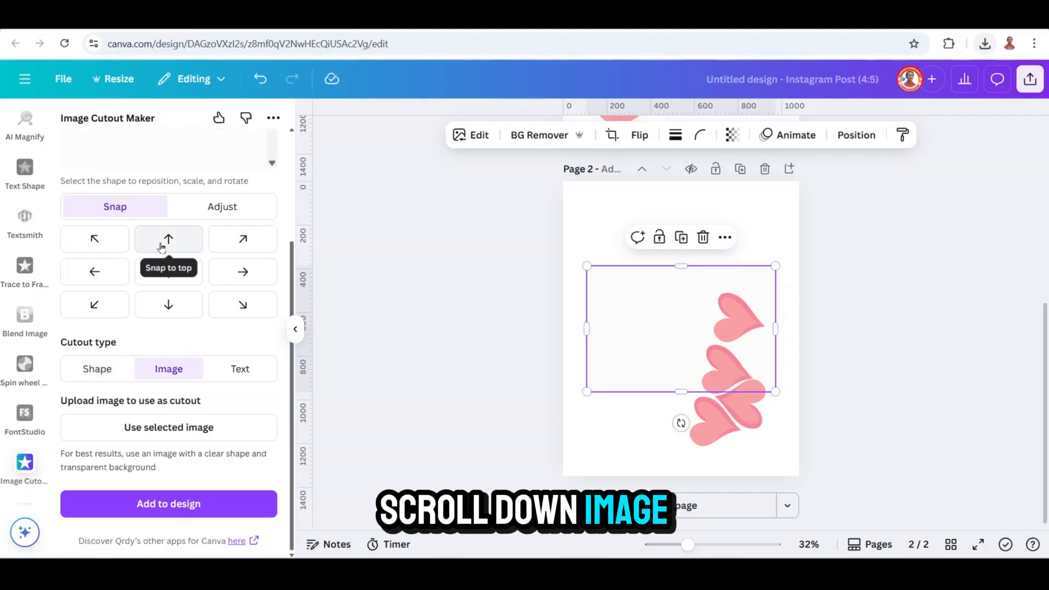
{"action": "left_click", "coordinate": [738, 430]}
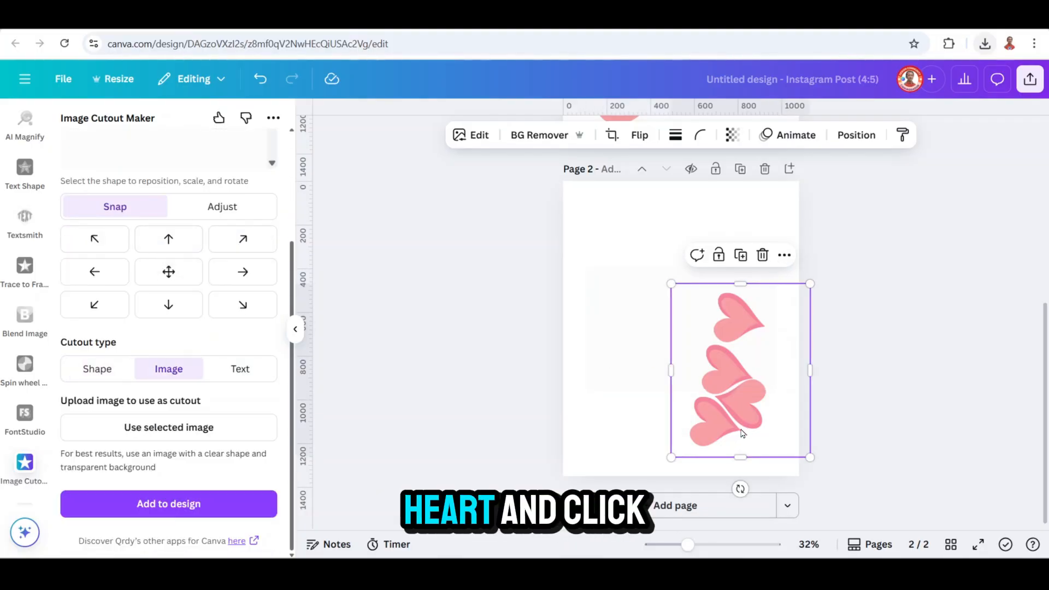
{"action": "left_click", "coordinate": [183, 429]}
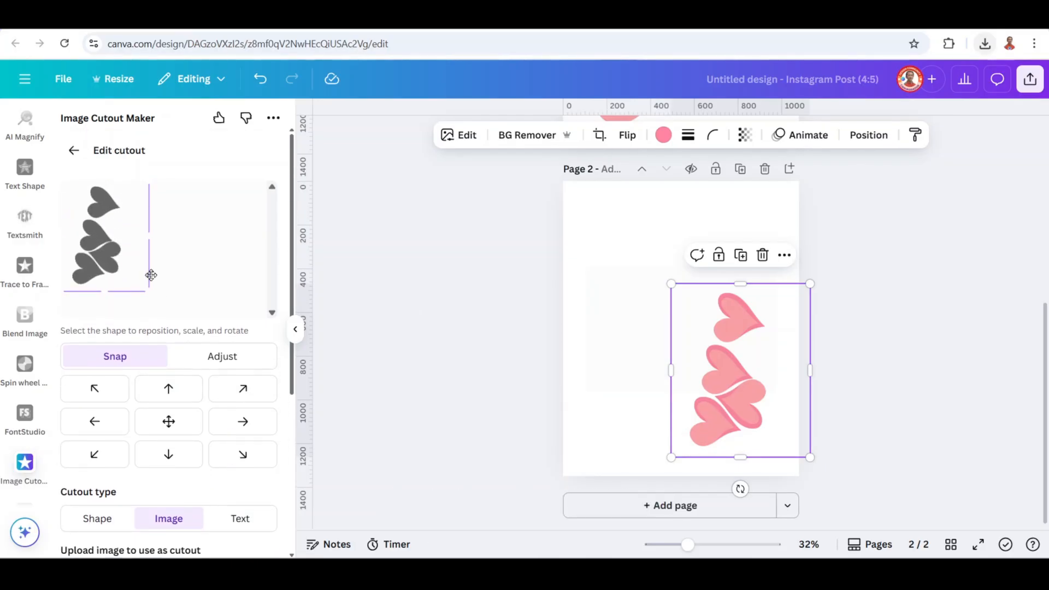
{"action": "left_click_drag", "start_coordinate": [102, 249], "coordinate": [164, 252]}
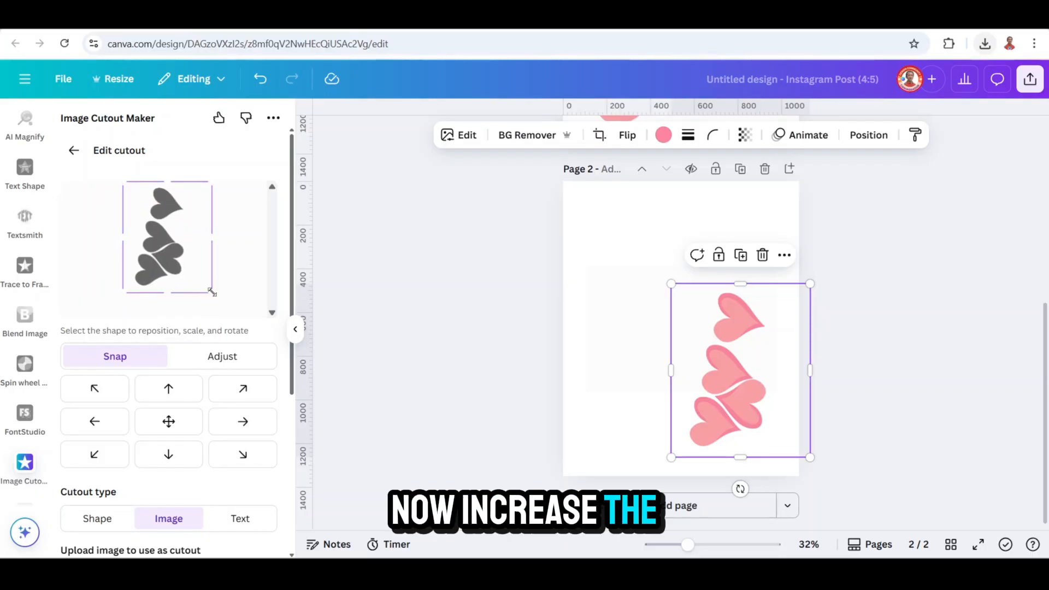
{"action": "mouse_move", "coordinate": [212, 292]}
{"action": "left_mouse_down"}
{"action": "mouse_move", "coordinate": [231, 317]}
{"action": "mouse_move", "coordinate": [209, 300]}
{"action": "left_mouse_up"}
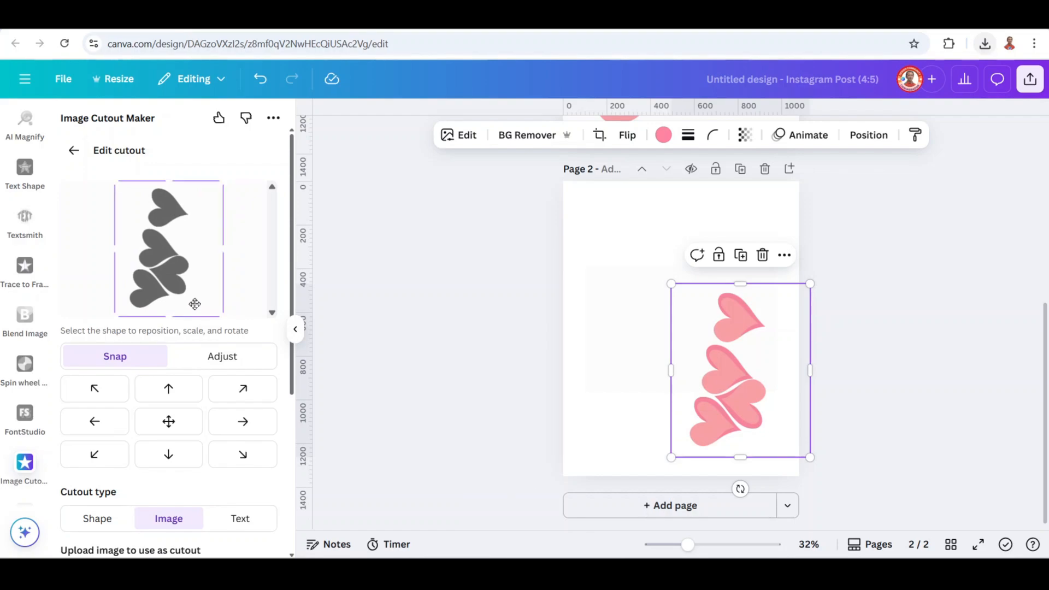
- Delete the white photo and hearts PNG from page 2, then add the finished cutout to the design
{"action": "left_click_drag", "start_coordinate": [878, 230], "coordinate": [532, 477]}
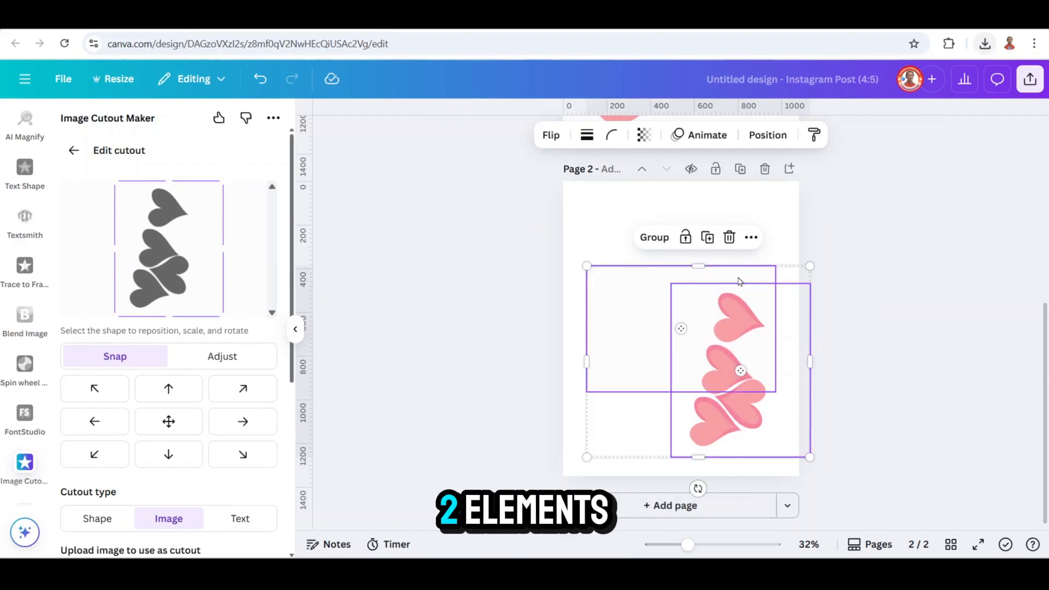
{"action": "left_click", "coordinate": [730, 239]}
{"action": "scroll", "coordinate": [230, 415], "scroll_direction": "down", "scroll_amount": 5}
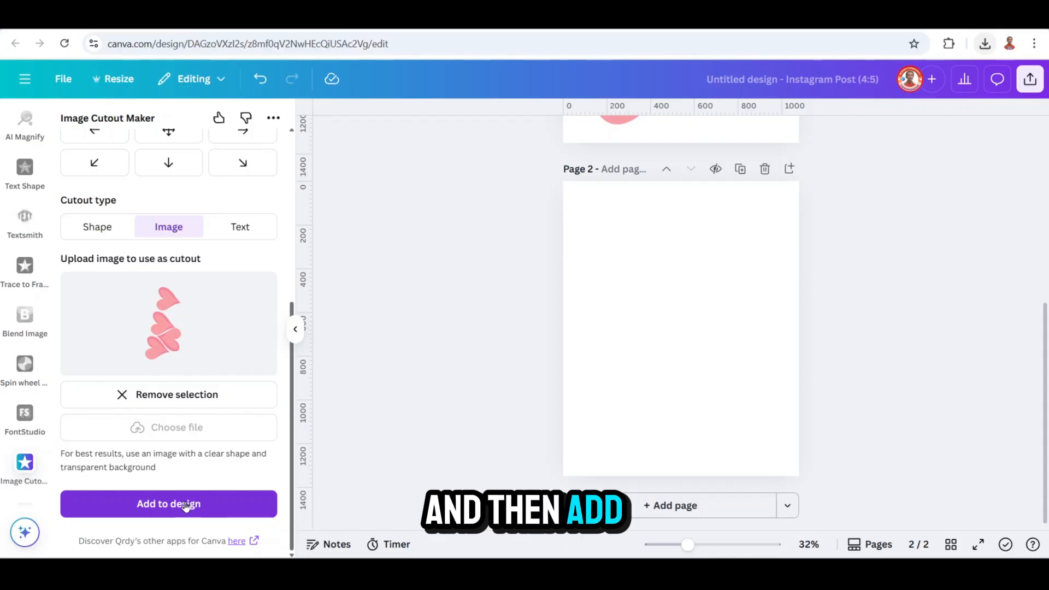
{"action": "left_click", "coordinate": [186, 506]}
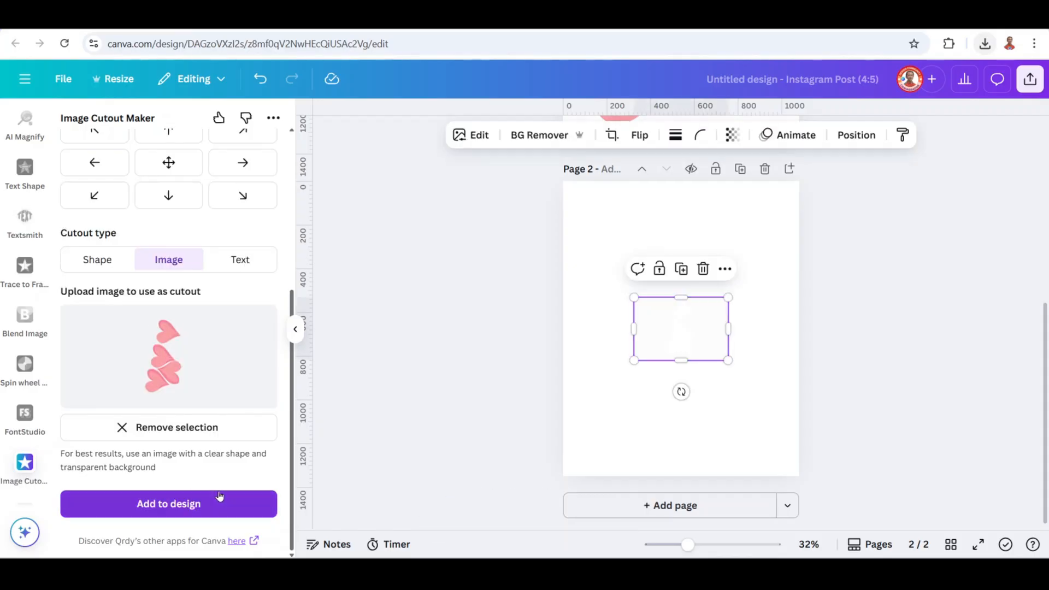
- Change the page 2 background to light grey
{"action": "left_click", "coordinate": [769, 212]}
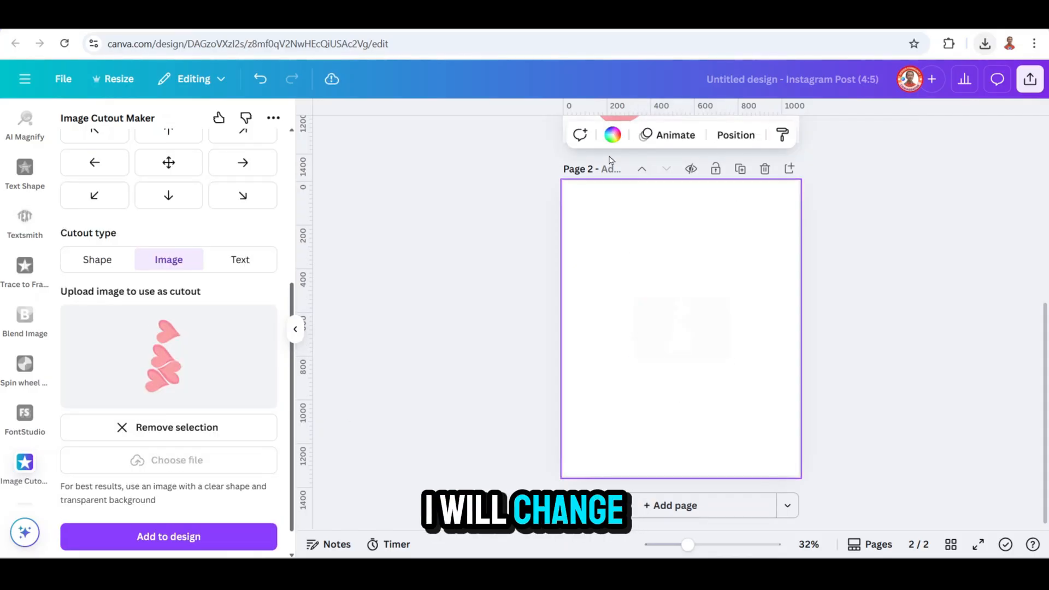
{"action": "left_click", "coordinate": [584, 140]}
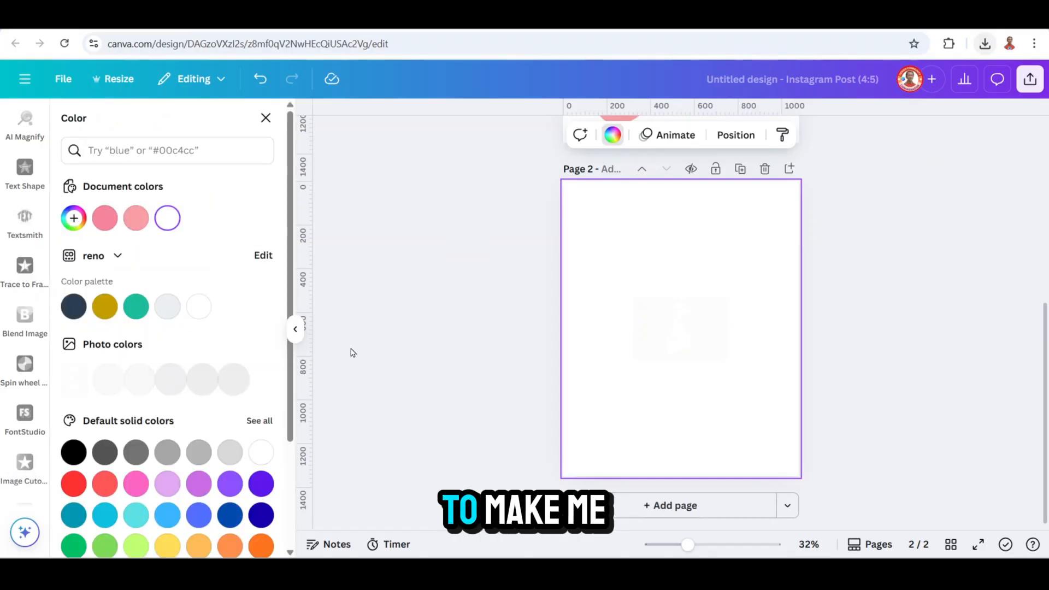
{"action": "left_click", "coordinate": [222, 447]}
- Move the white cutout to the page's upper-left corner and enlarge it until it covers the whole page
{"action": "left_click", "coordinate": [681, 328]}
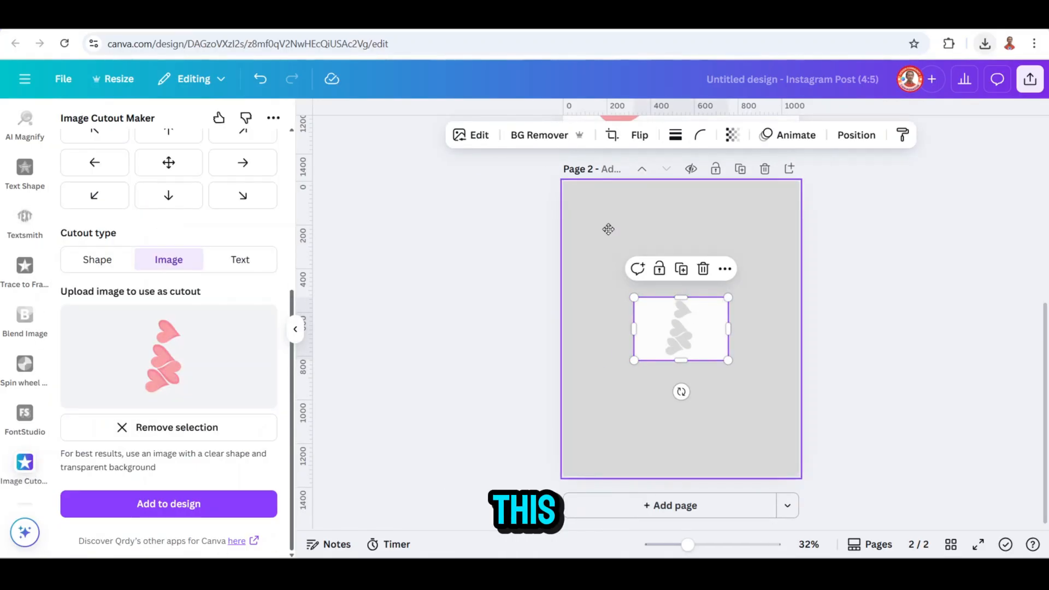
{"action": "left_click_drag", "start_coordinate": [703, 338], "coordinate": [654, 247]}
{"action": "left_click_drag", "start_coordinate": [589, 241], "coordinate": [611, 238]}
{"action": "left_click_drag", "start_coordinate": [682, 241], "coordinate": [899, 543]}
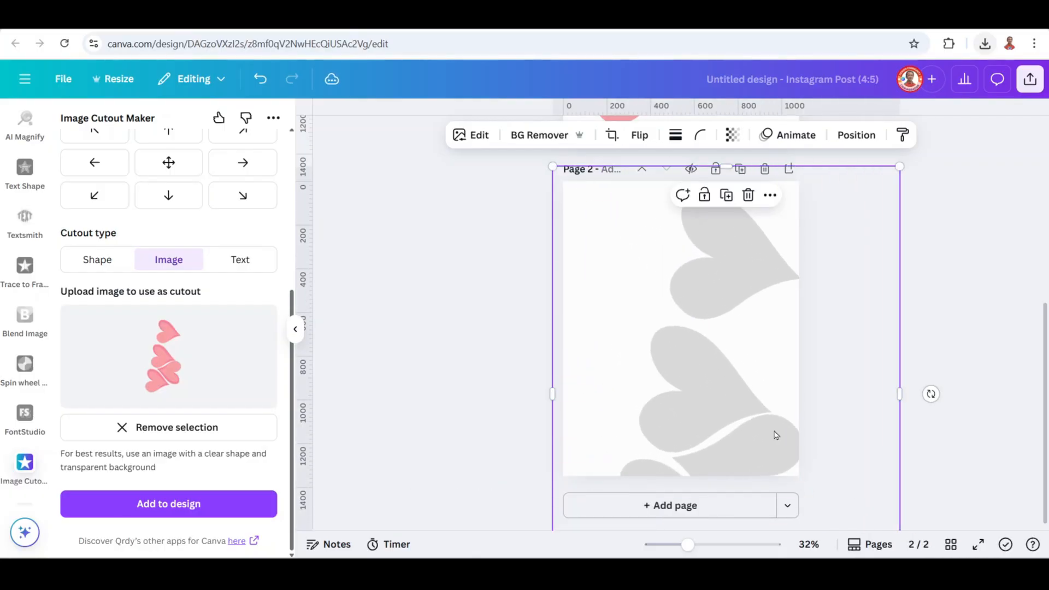
- Shift the enlarged cutout up and left, tilt it slightly clockwise, and enlarge it a little more
{"action": "left_click_drag", "start_coordinate": [777, 436], "coordinate": [697, 312]}
{"action": "left_click_drag", "start_coordinate": [878, 305], "coordinate": [886, 327]}
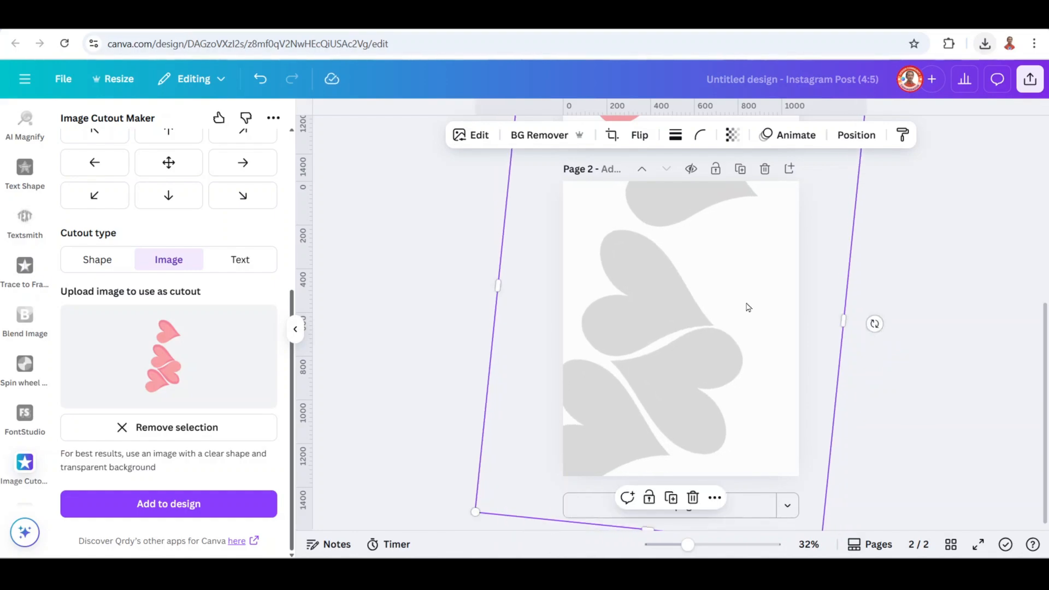
{"action": "scroll", "coordinate": [785, 315], "scroll_direction": "up", "scroll_amount": 3}
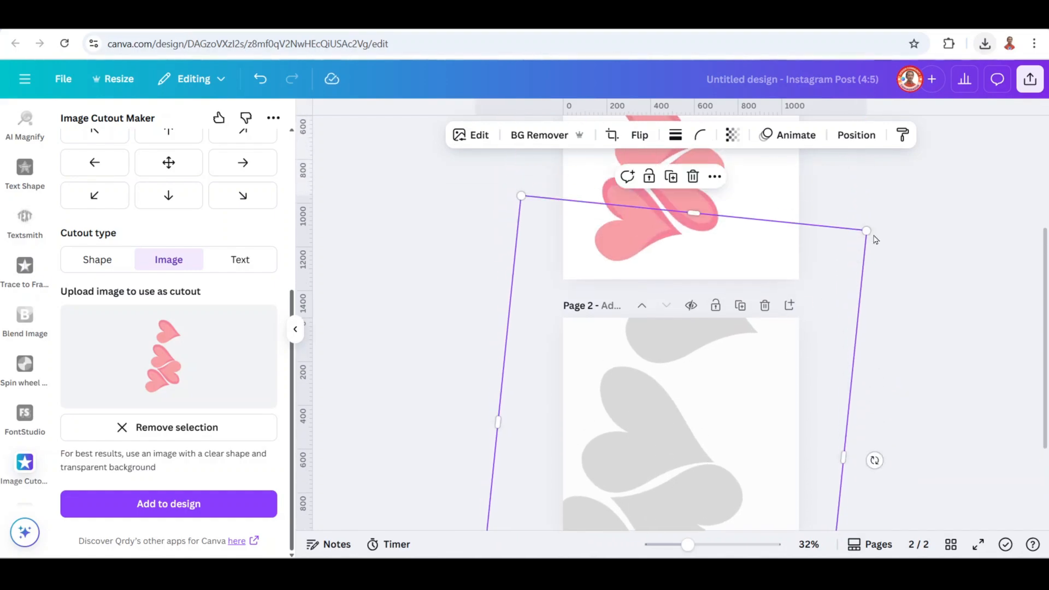
{"action": "left_click_drag", "start_coordinate": [875, 235], "coordinate": [885, 207]}
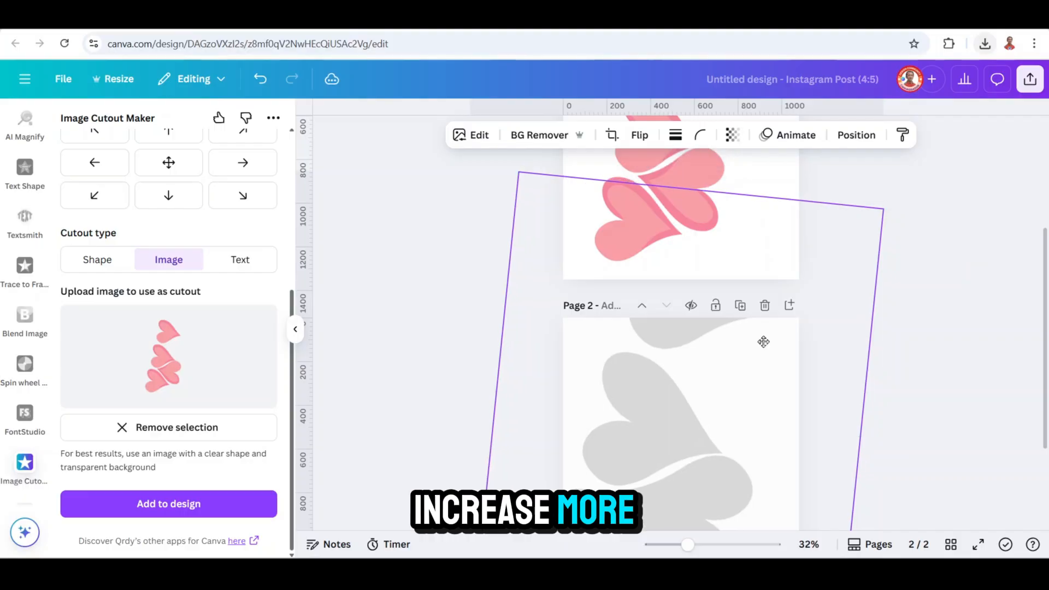
- Search the frame elements for "heart" and add the Basic Heart Frame to page 2
{"action": "scroll", "coordinate": [764, 342], "scroll_direction": "down", "scroll_amount": 3}
{"action": "scroll", "coordinate": [35, 265], "scroll_direction": "up", "scroll_amount": 20}
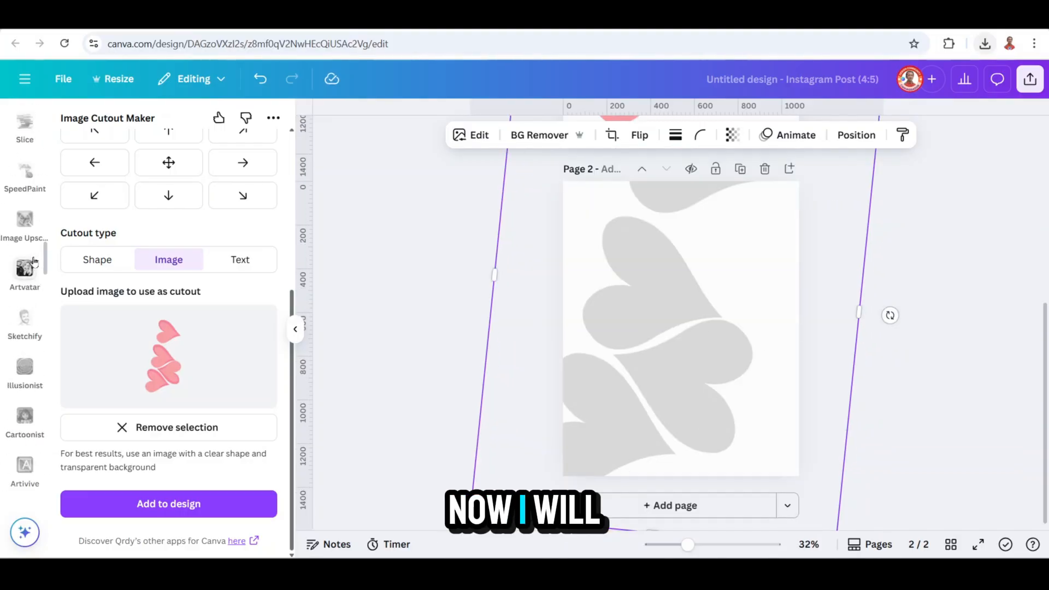
{"action": "scroll", "coordinate": [34, 263], "scroll_direction": "up", "scroll_amount": 5}
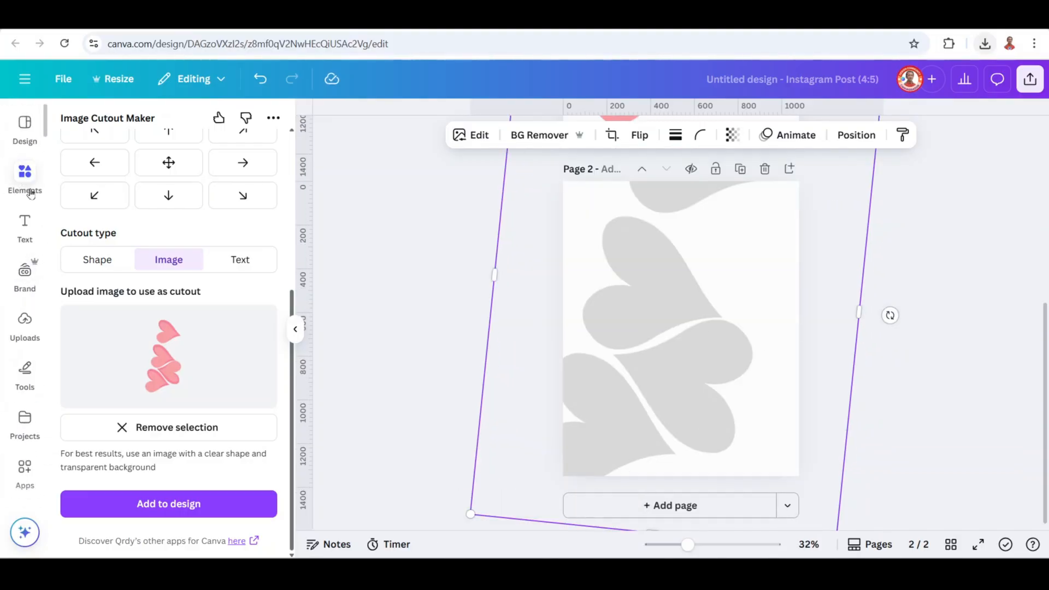
{"action": "left_click", "coordinate": [24, 175]}
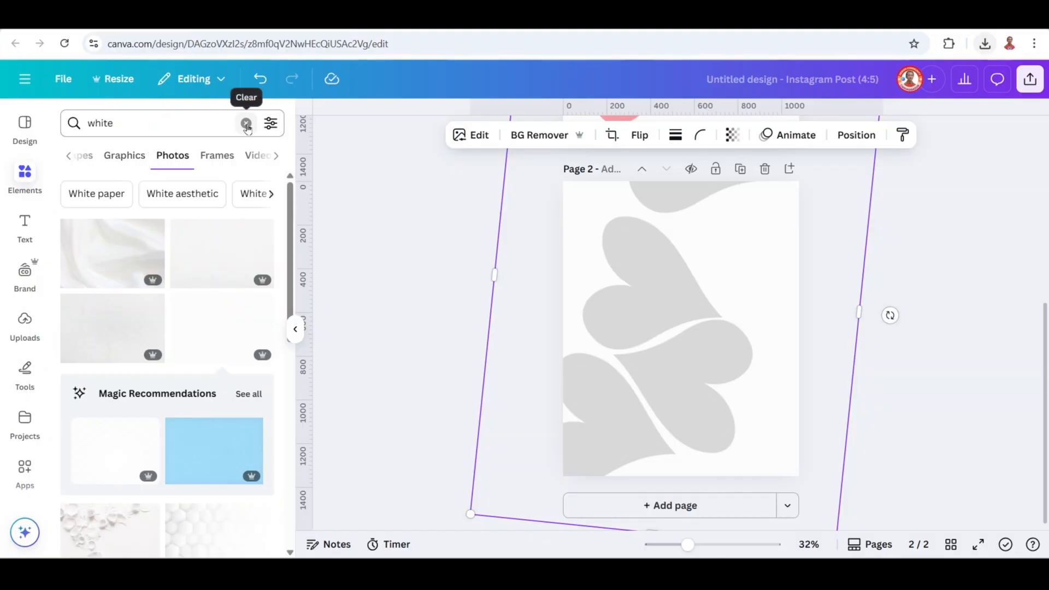
{"action": "left_click", "coordinate": [247, 125]}
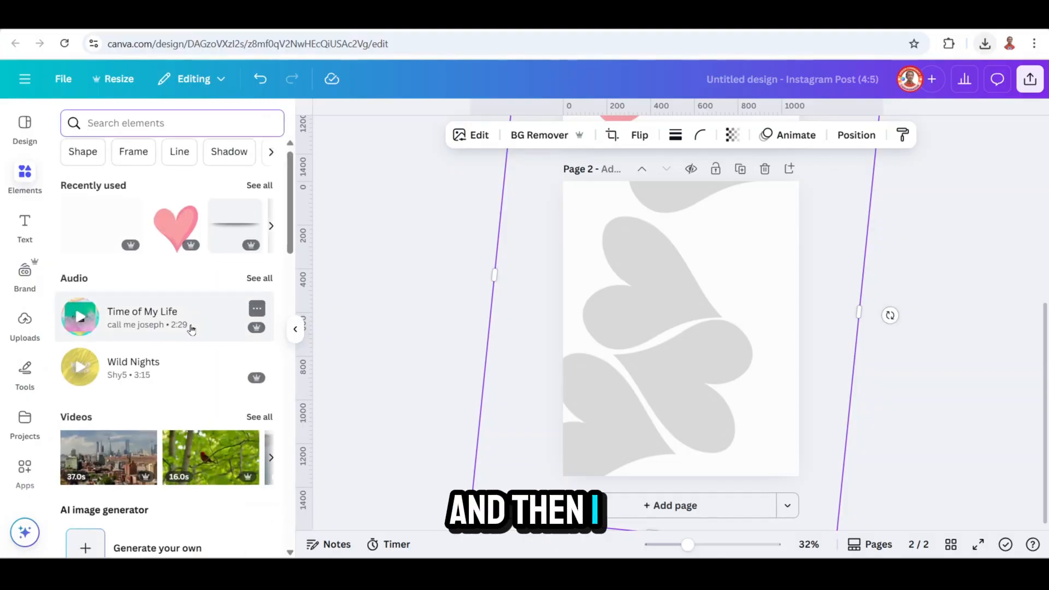
{"action": "scroll", "coordinate": [192, 329], "scroll_direction": "down", "scroll_amount": 15}
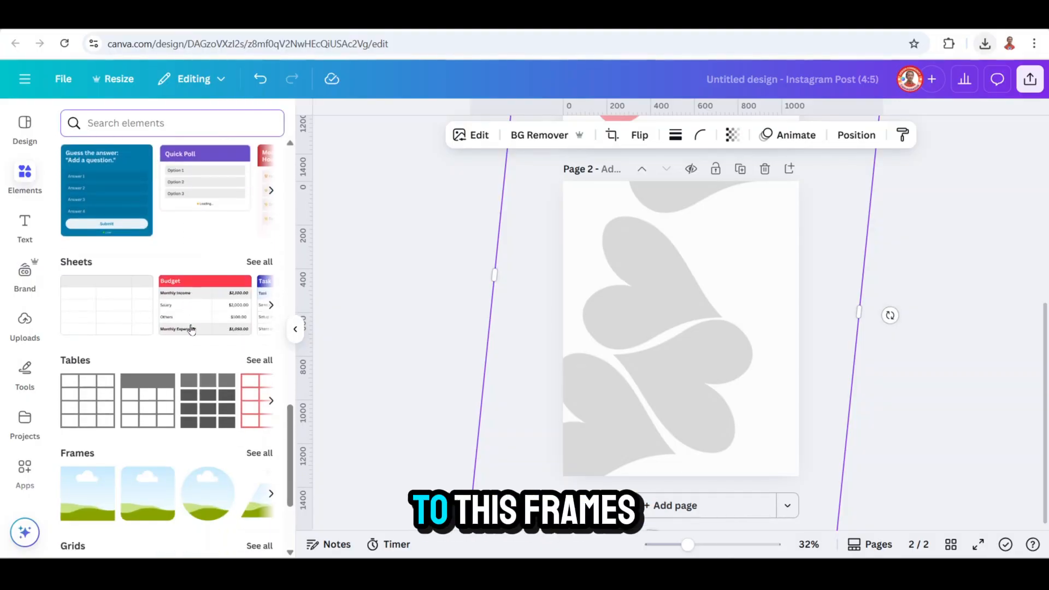
{"action": "scroll", "coordinate": [191, 330], "scroll_direction": "down", "scroll_amount": 3}
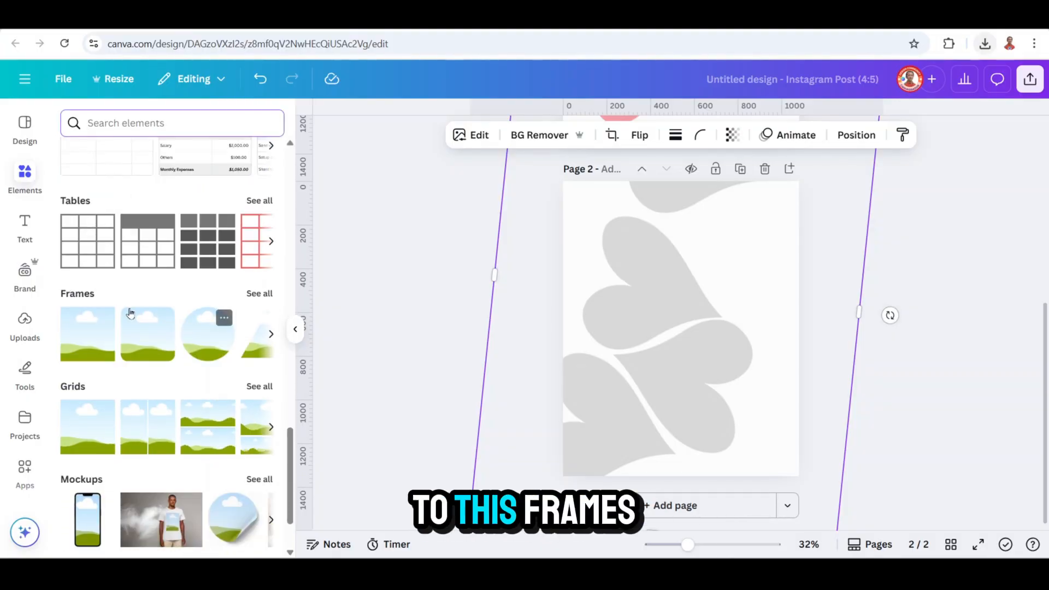
{"action": "left_click", "coordinate": [260, 295]}
{"action": "left_click", "coordinate": [137, 151]}
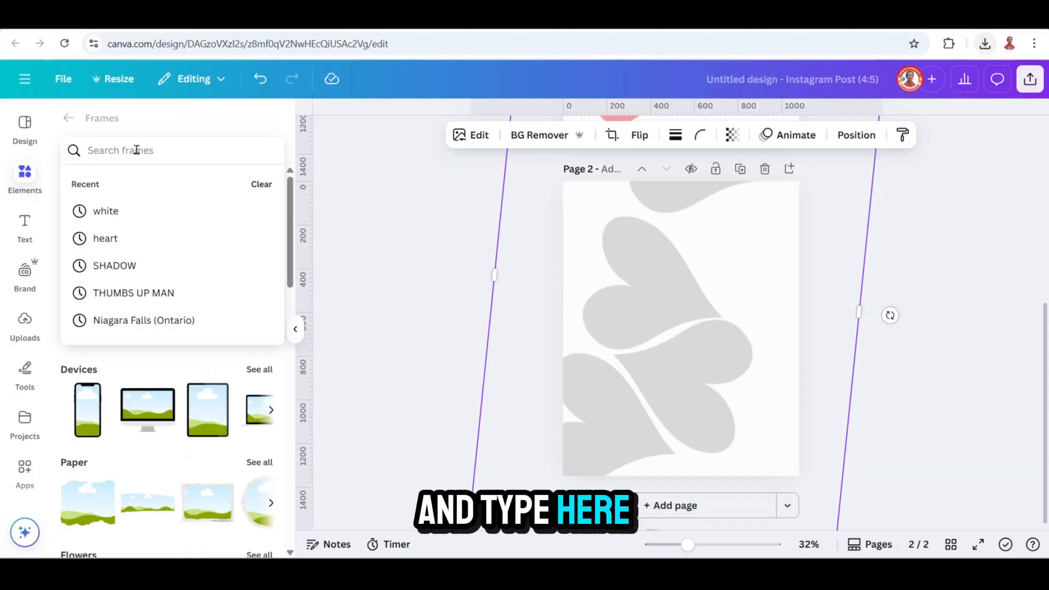
{"action": "type", "text": "heart"}
{"action": "key", "text": "Return"}
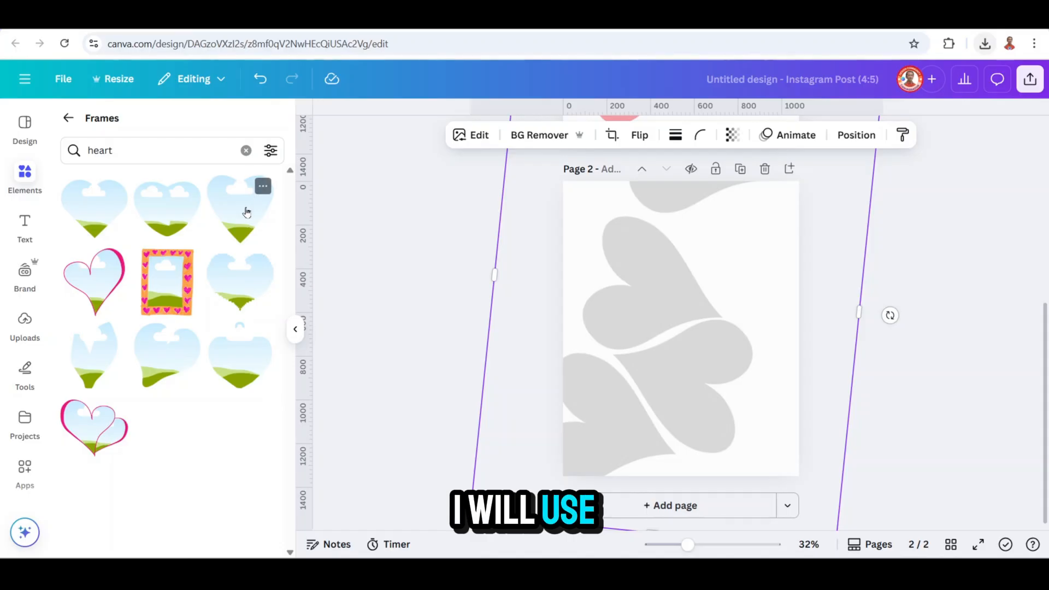
{"action": "left_click", "coordinate": [263, 187]}
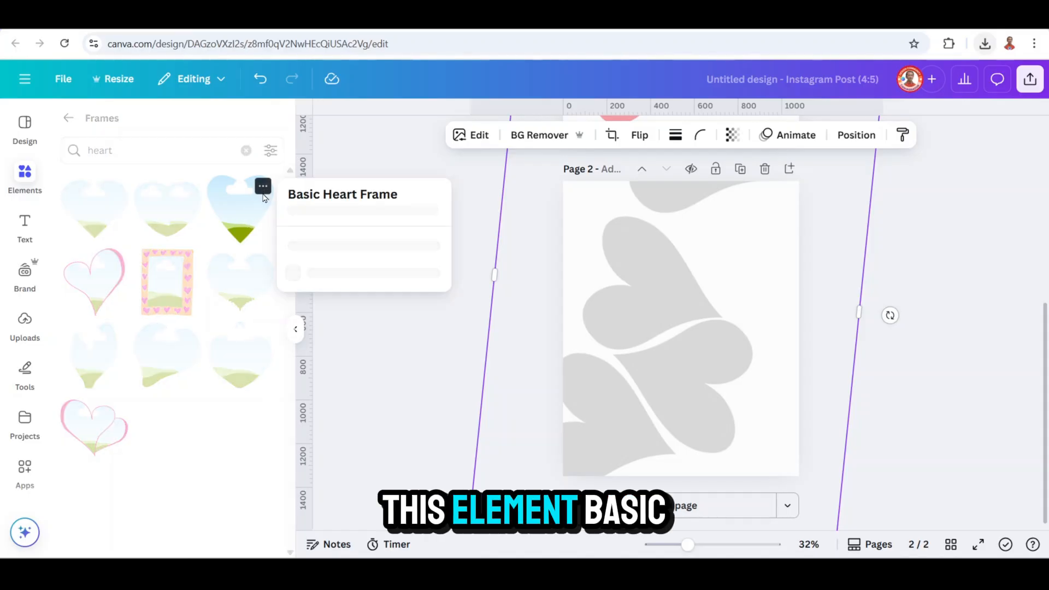
{"action": "left_click", "coordinate": [240, 211]}
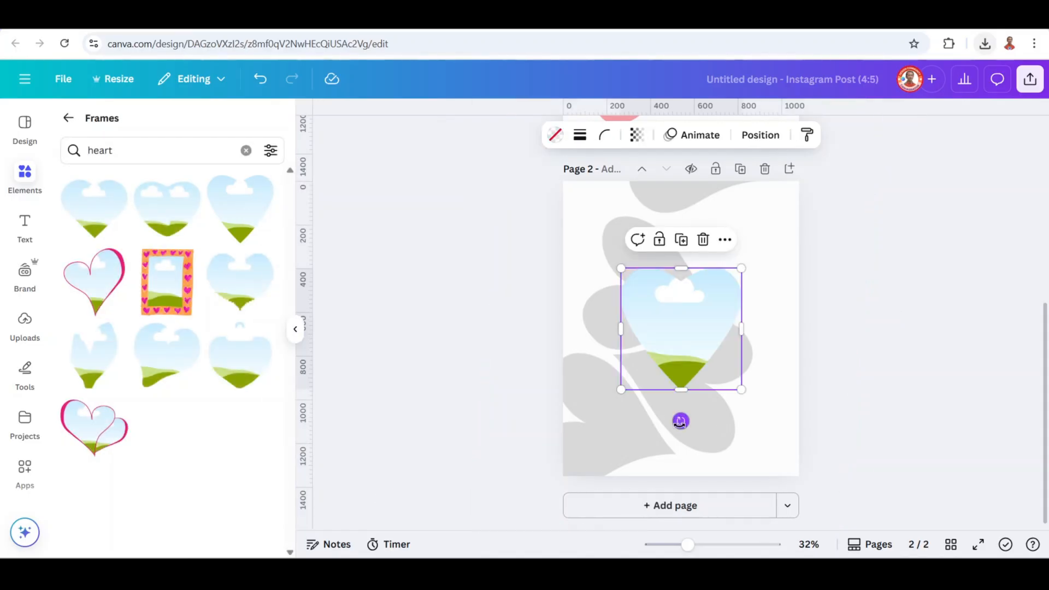
- Rotate the heart frame to about 107°, shrink it slightly, and fit it beside the uppermost hearts near the page's upper-right corner
{"action": "left_click_drag", "start_coordinate": [681, 421], "coordinate": [593, 301]}
{"action": "left_click_drag", "start_coordinate": [642, 328], "coordinate": [710, 247]}
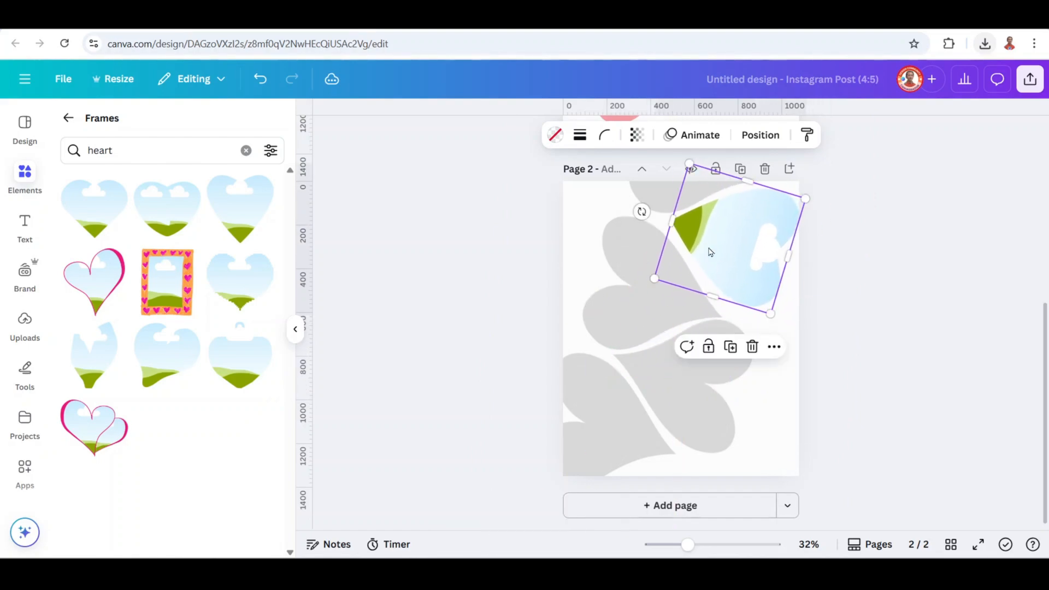
{"action": "left_click_drag", "start_coordinate": [806, 200], "coordinate": [790, 207]}
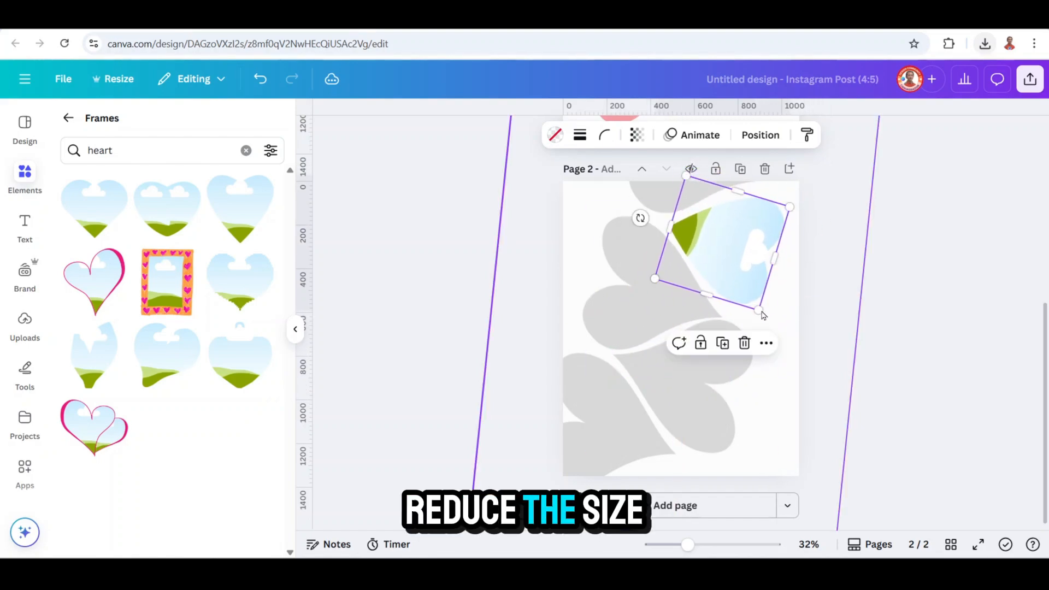
{"action": "left_click_drag", "start_coordinate": [639, 219], "coordinate": [642, 219]}
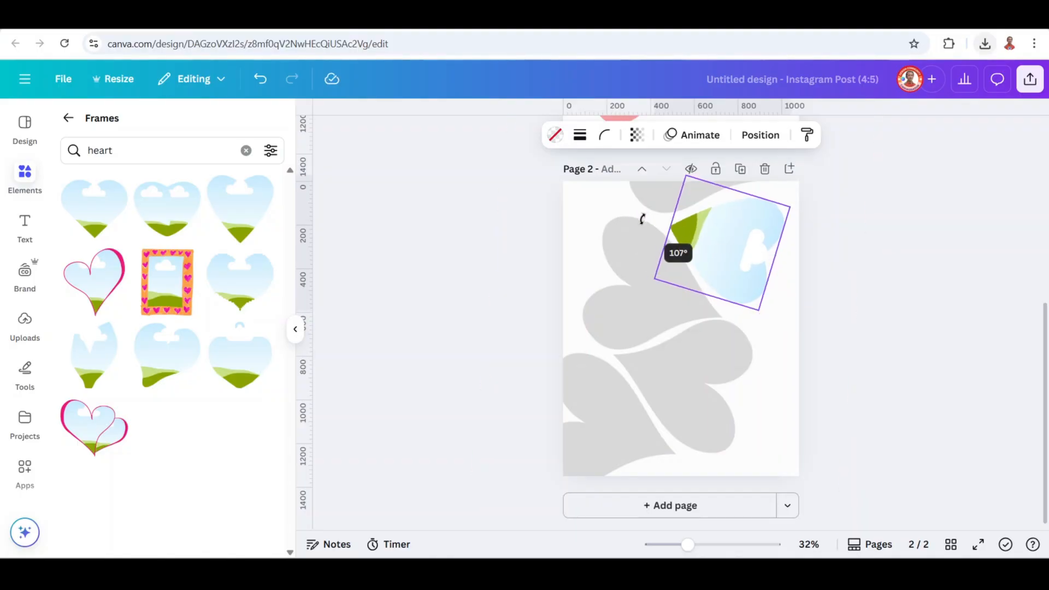
{"action": "left_click_drag", "start_coordinate": [737, 255], "coordinate": [733, 252]}
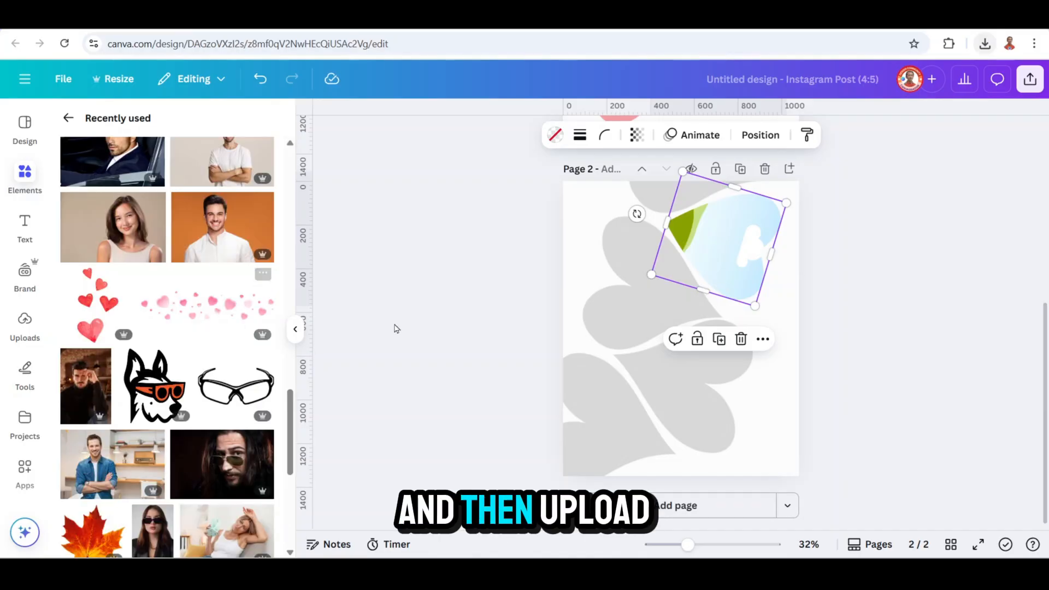
- Add the photo of the long-haired man in sunglasses, trim its left side, and enlarge it to cover page 2
{"action": "left_click", "coordinate": [263, 443]}
{"action": "left_click", "coordinate": [235, 469]}
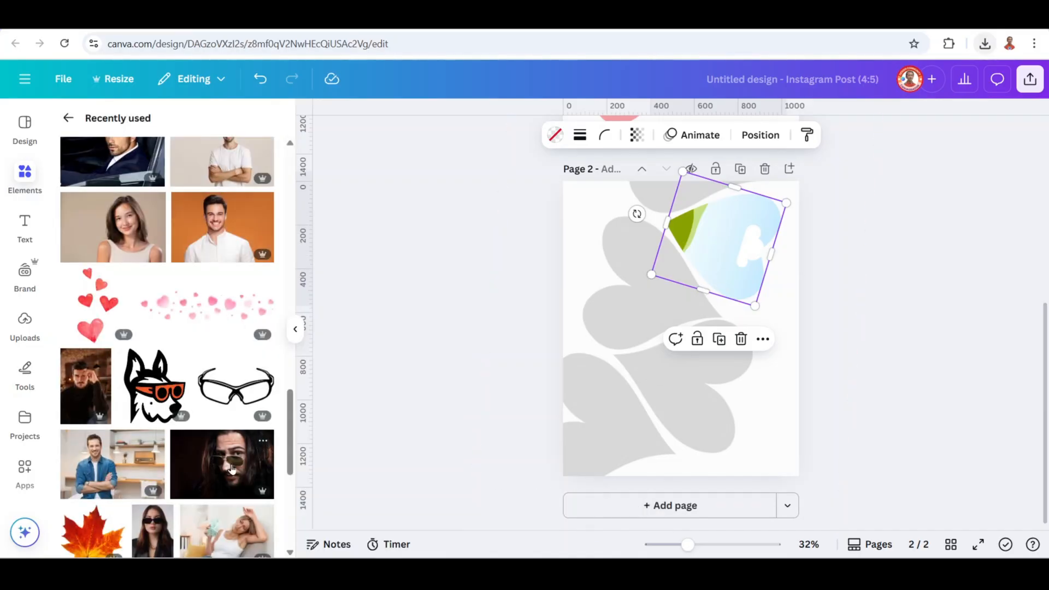
{"action": "left_click", "coordinate": [235, 469]}
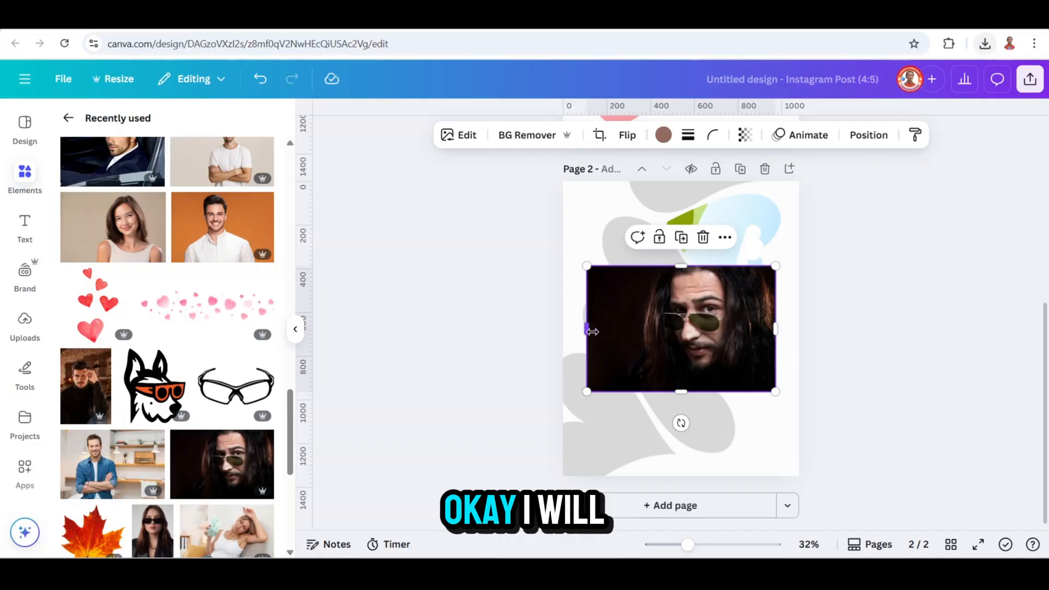
{"action": "left_click_drag", "start_coordinate": [593, 332], "coordinate": [625, 335]}
{"action": "left_click_drag", "start_coordinate": [626, 390], "coordinate": [372, 535]}
{"action": "left_click_drag", "start_coordinate": [650, 417], "coordinate": [733, 323]}
{"action": "mouse_move", "coordinate": [667, 182]}
{"action": "left_mouse_down"}
{"action": "mouse_move", "coordinate": [667, 159]}
{"action": "mouse_move", "coordinate": [669, 176]}
{"action": "left_mouse_up"}
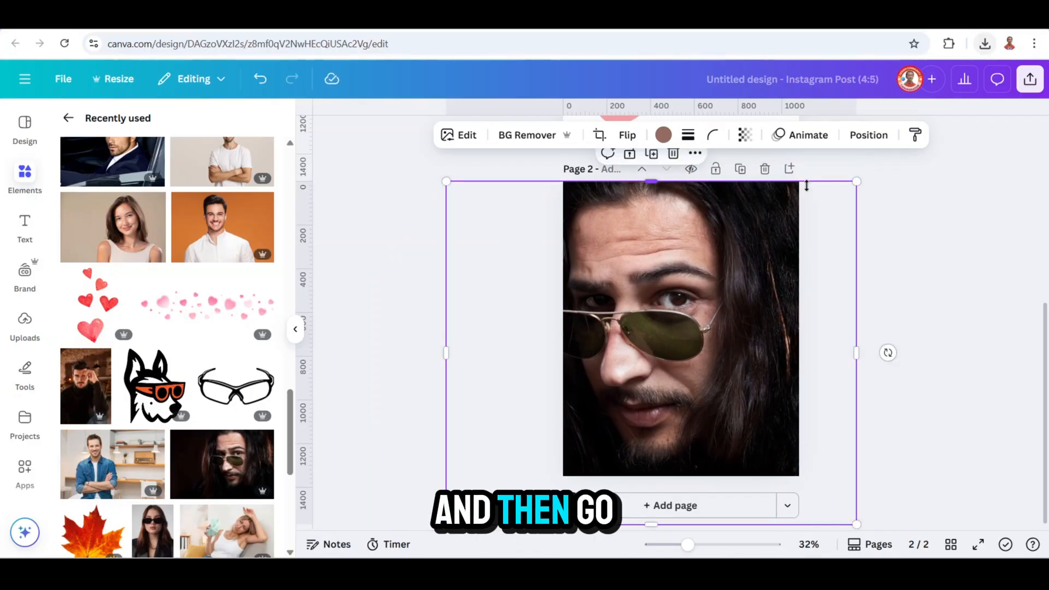
- Move the man's photo layer beneath the white cutout layer and enlarge the photo slightly
{"action": "left_click", "coordinate": [869, 136]}
{"action": "left_click", "coordinate": [231, 156]}
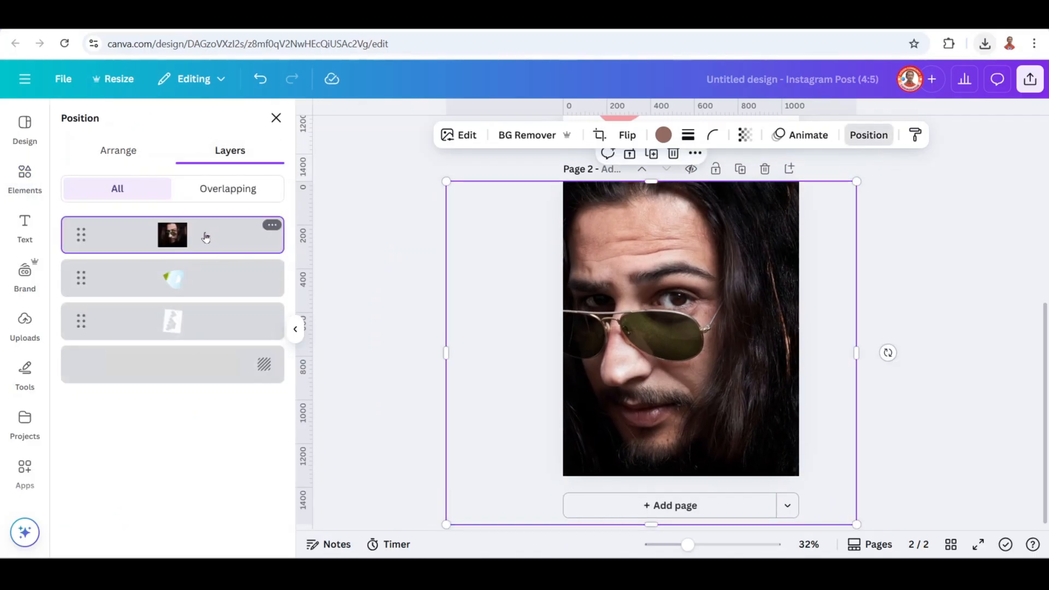
{"action": "left_click_drag", "start_coordinate": [203, 234], "coordinate": [201, 340]}
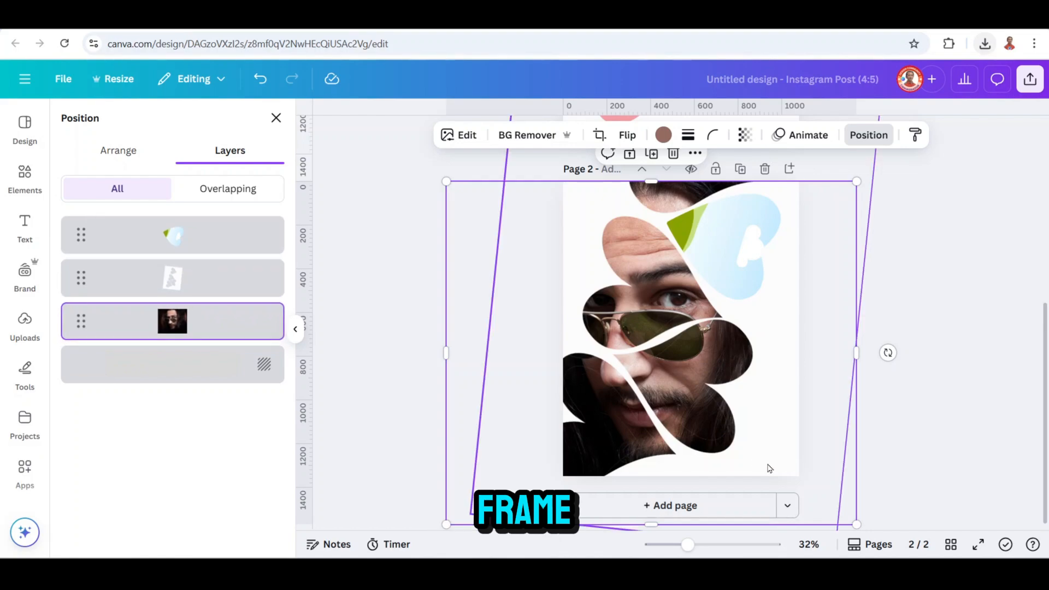
{"action": "left_click_drag", "start_coordinate": [470, 520], "coordinate": [444, 537]}
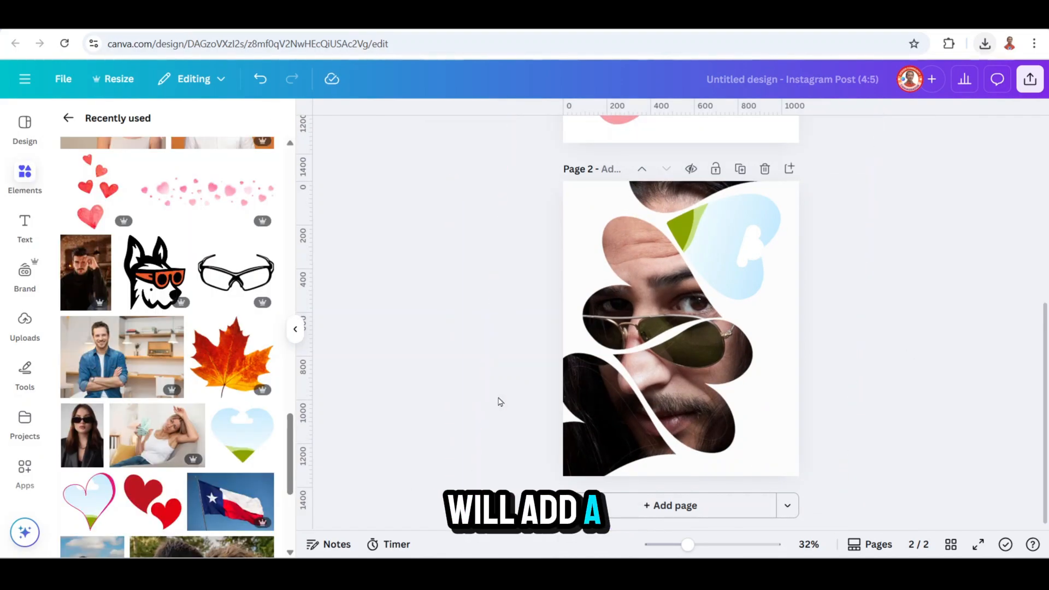
- Add the photo of the woman in black sunglasses and place it inside the heart frame
{"action": "left_click", "coordinate": [81, 449]}
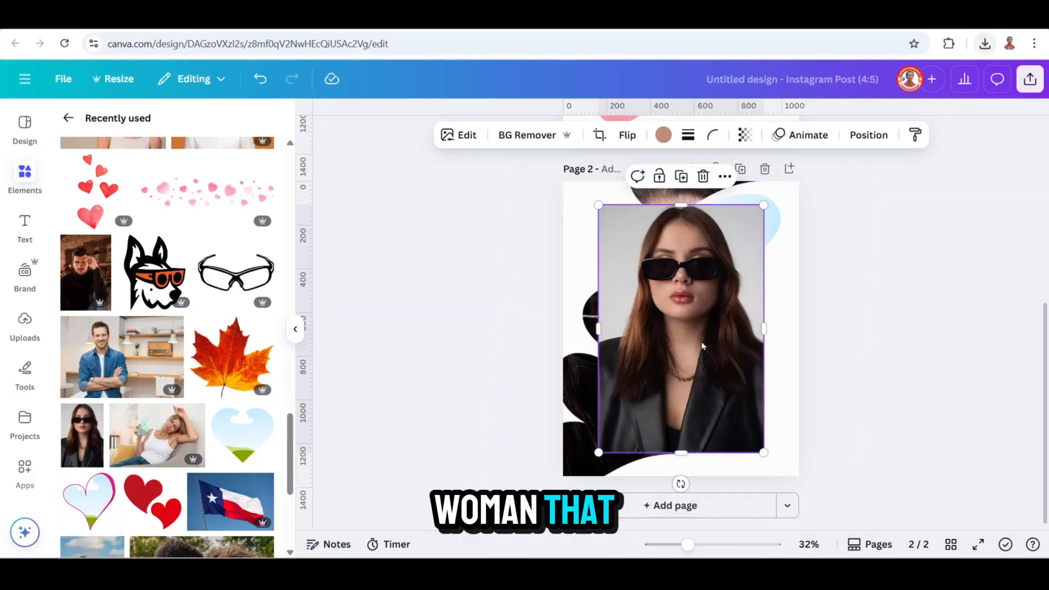
{"action": "left_click_drag", "start_coordinate": [658, 372], "coordinate": [742, 389]}
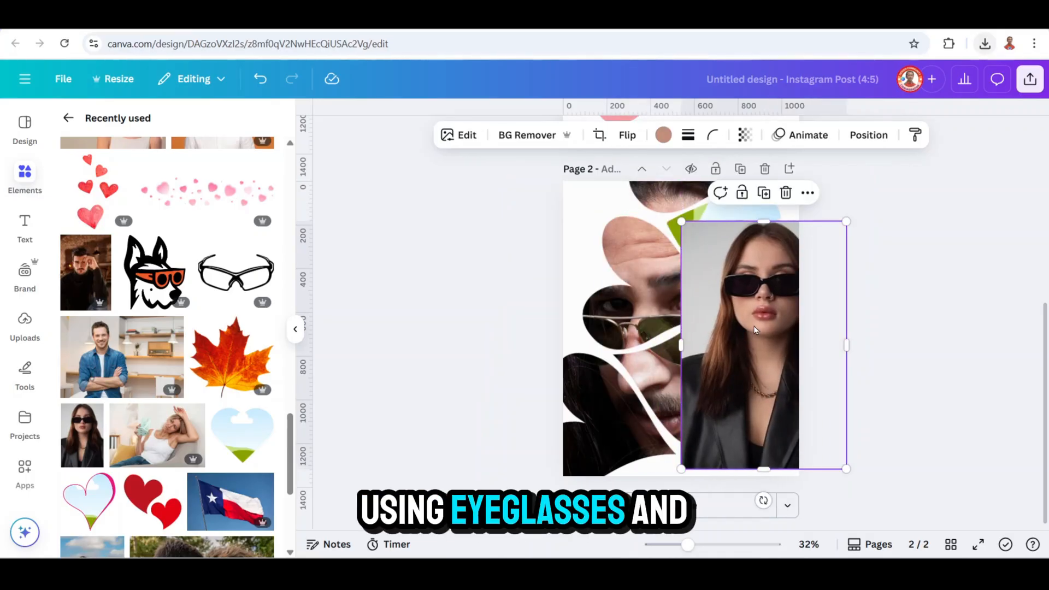
{"action": "left_click_drag", "start_coordinate": [755, 330], "coordinate": [735, 242]}
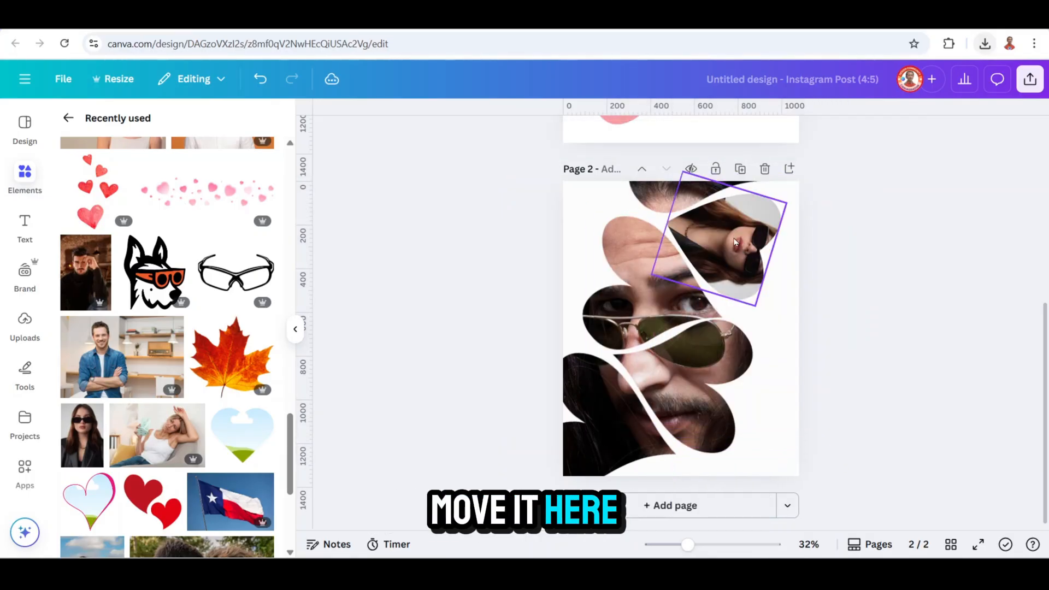
- Rotate the woman's photo upright inside the heart frame, then enlarge and reposition it so her face fills the heart
{"action": "double_click", "coordinate": [661, 244]}
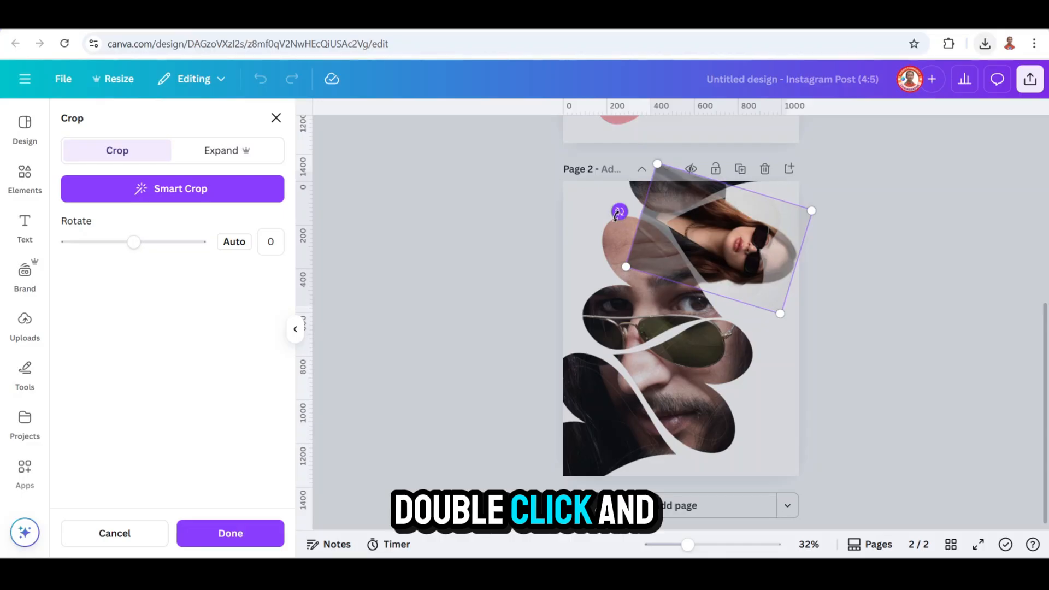
{"action": "left_click_drag", "start_coordinate": [617, 215], "coordinate": [725, 362]}
{"action": "left_click_drag", "start_coordinate": [748, 307], "coordinate": [803, 399]}
{"action": "left_click_drag", "start_coordinate": [773, 352], "coordinate": [772, 351]}
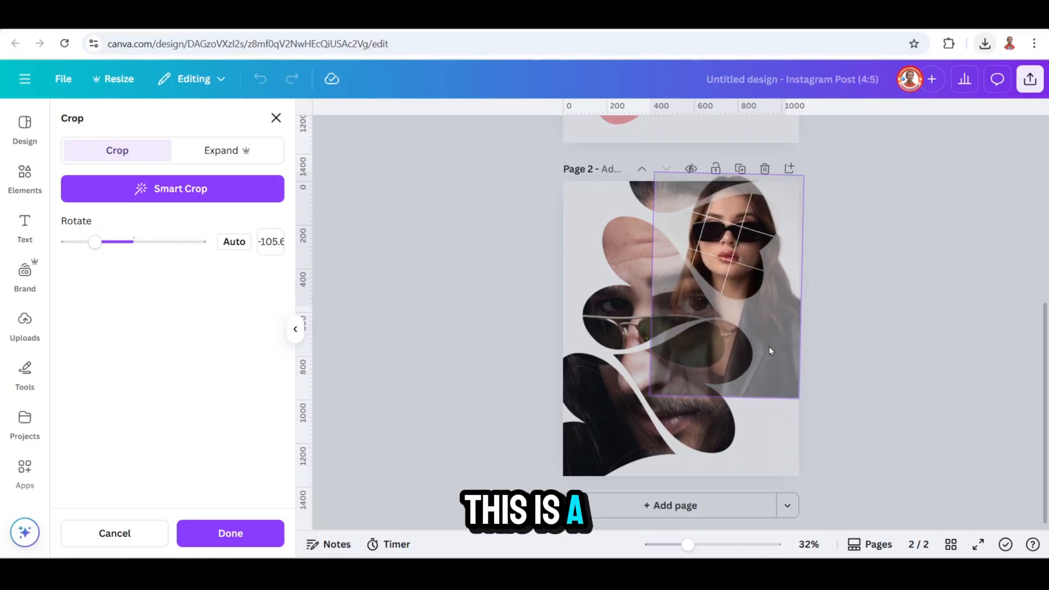
{"action": "left_click", "coordinate": [901, 338]}
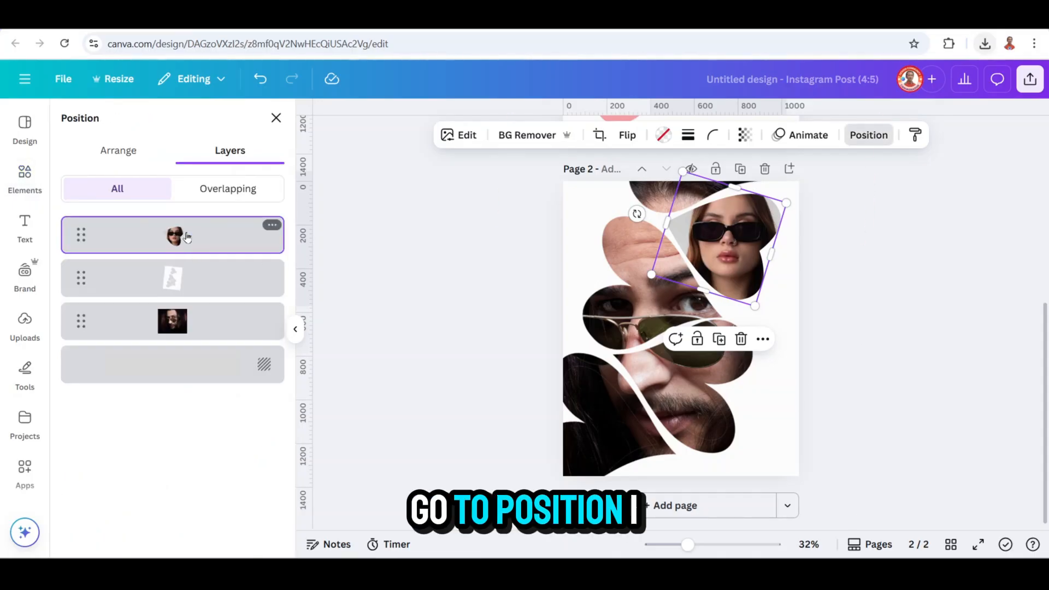
- Select the heart frame, white cutout and man's photo layers together and shift them slightly left on the page
{"action": "left_click", "coordinate": [194, 323], "text": "shift"}
{"action": "left_click_drag", "start_coordinate": [668, 382], "coordinate": [655, 380]}
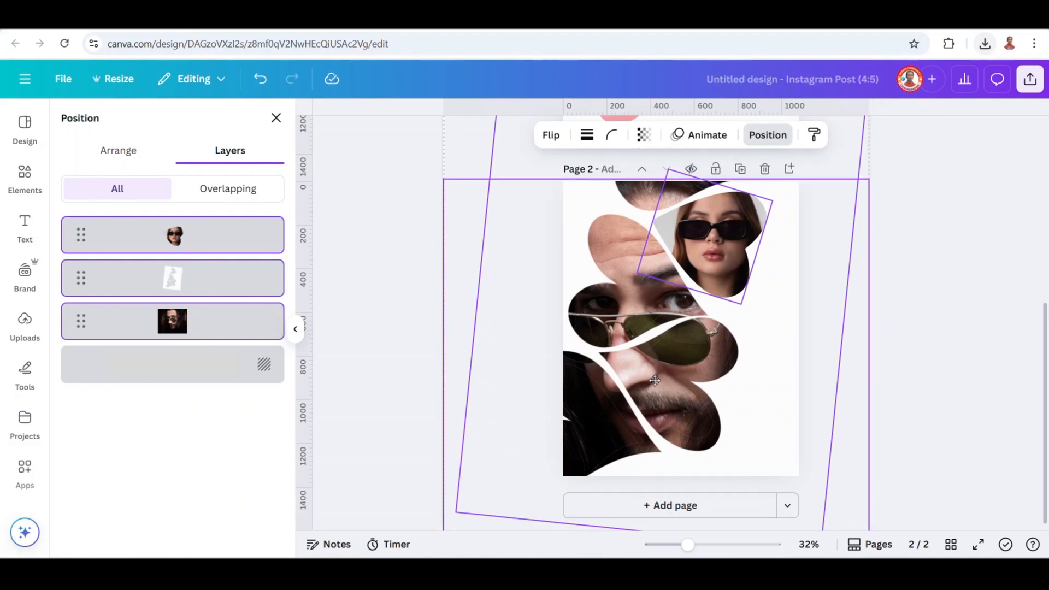
{"action": "left_click", "coordinate": [655, 381]}
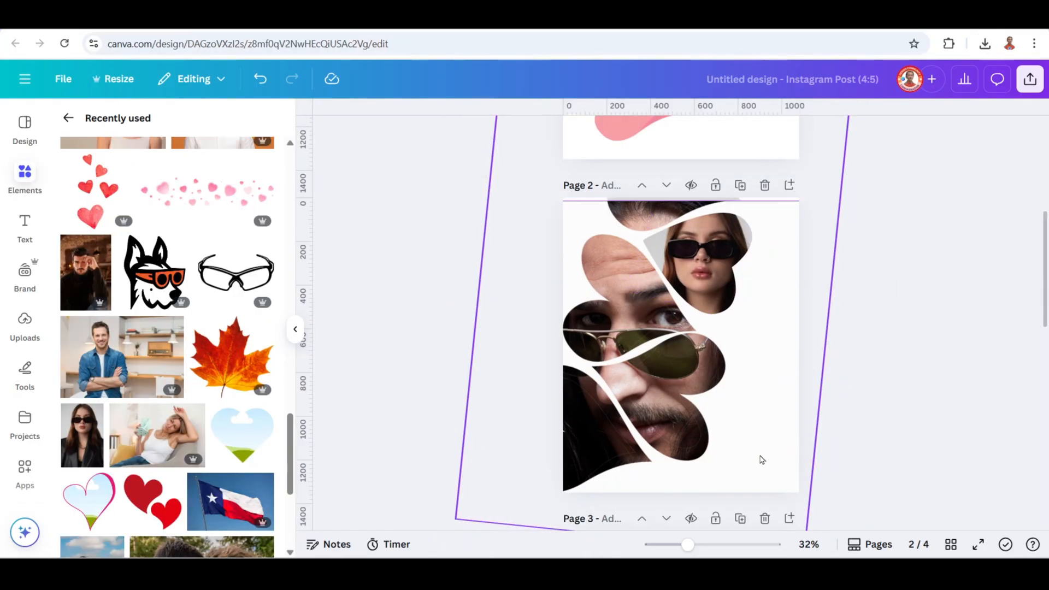
- Paste the "New Collection" text onto page 2, shrink it slightly, and fit it into the page's lower-right corner
{"action": "left_click", "coordinate": [762, 460]}
{"action": "key", "text": "ctrl+v"}
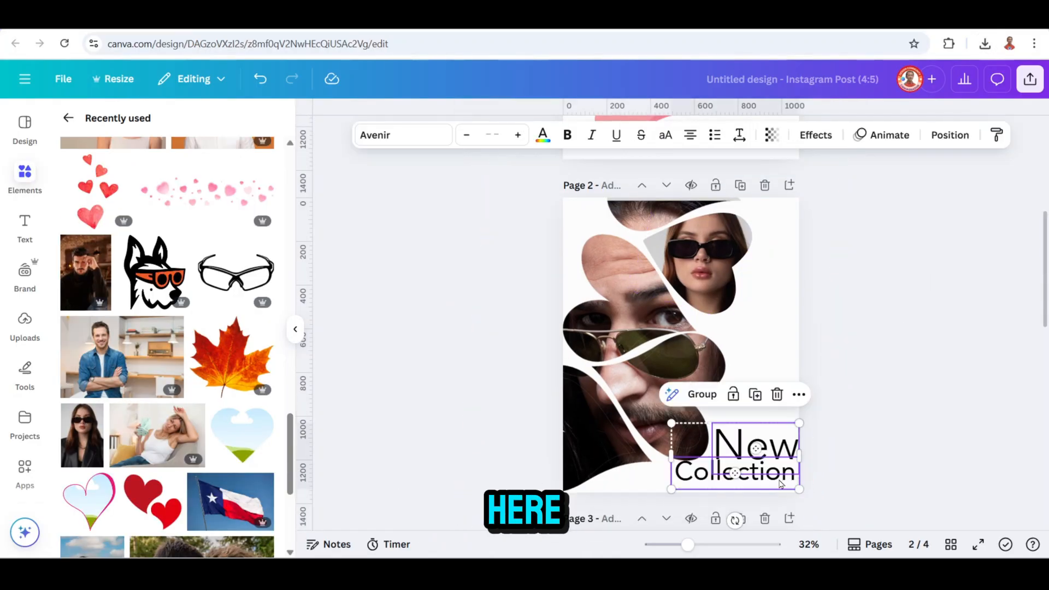
{"action": "left_click", "coordinate": [756, 450]}
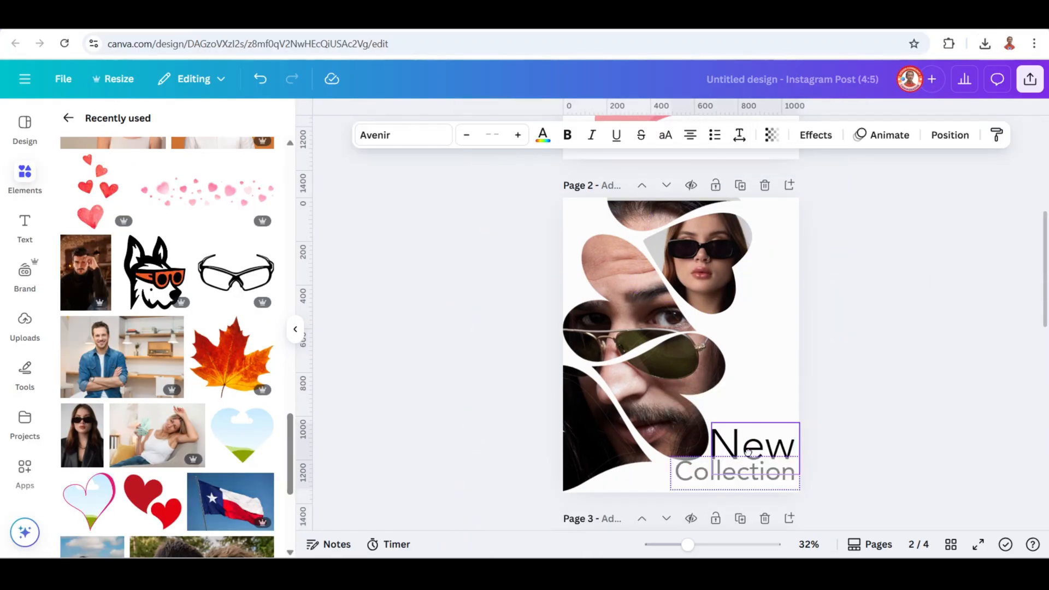
{"action": "left_click_drag", "start_coordinate": [748, 452], "coordinate": [782, 463]}
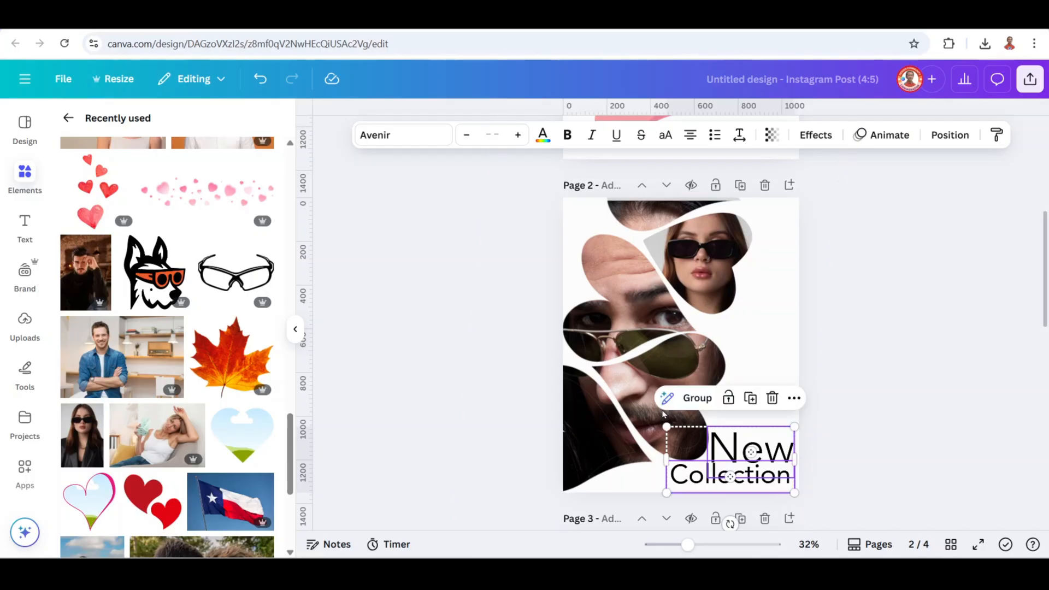
{"action": "left_click_drag", "start_coordinate": [671, 423], "coordinate": [678, 432]}
- Paste the glassiozo dog logo with its name and move it to the page's upper-left corner
{"action": "key", "text": "ctrl+v"}
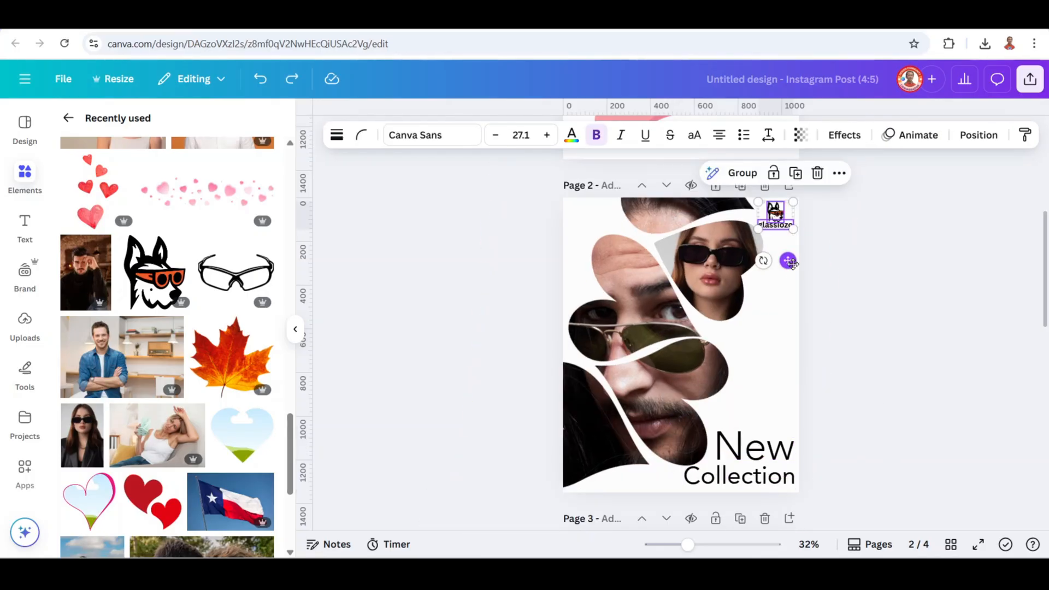
{"action": "left_click_drag", "start_coordinate": [788, 261], "coordinate": [600, 262]}
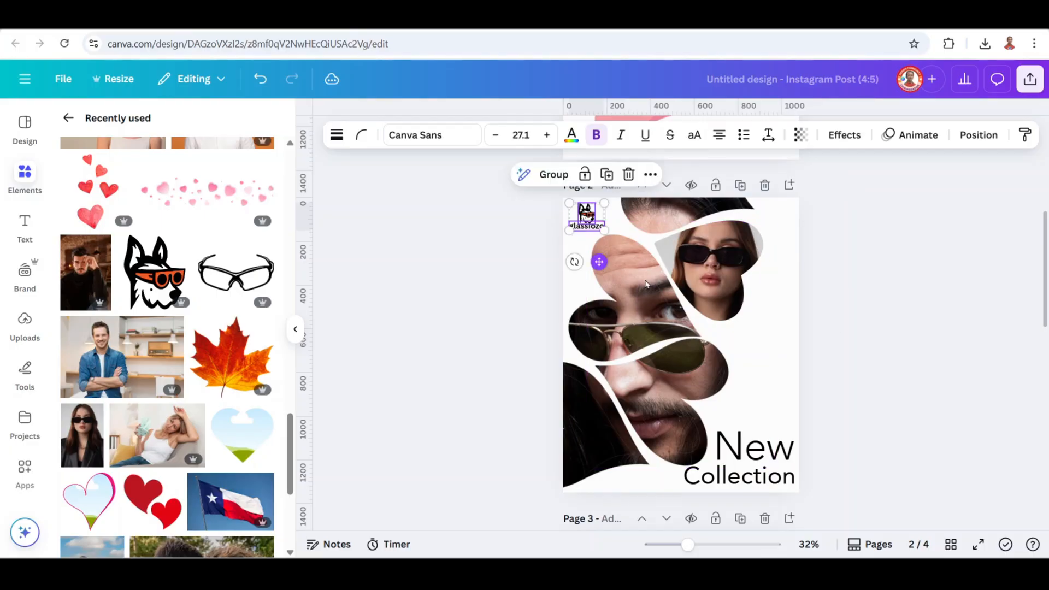
{"action": "left_click", "coordinate": [946, 364]}
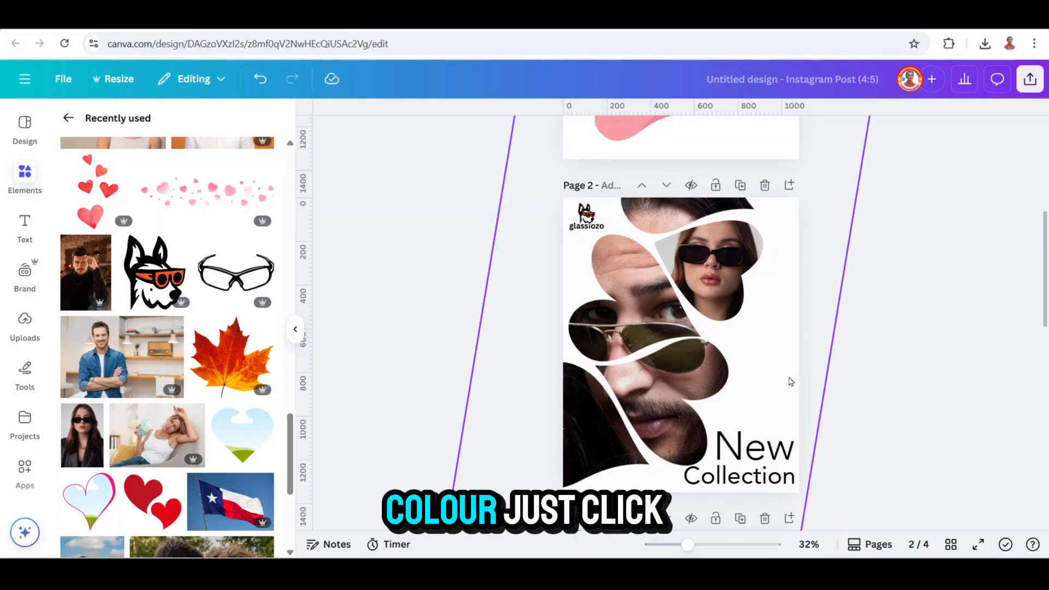
- Apply a custom Duotone effect to the white cutout layer on page 2 and set its highlights to a slightly darker light grey
{"action": "left_click", "coordinate": [783, 361]}
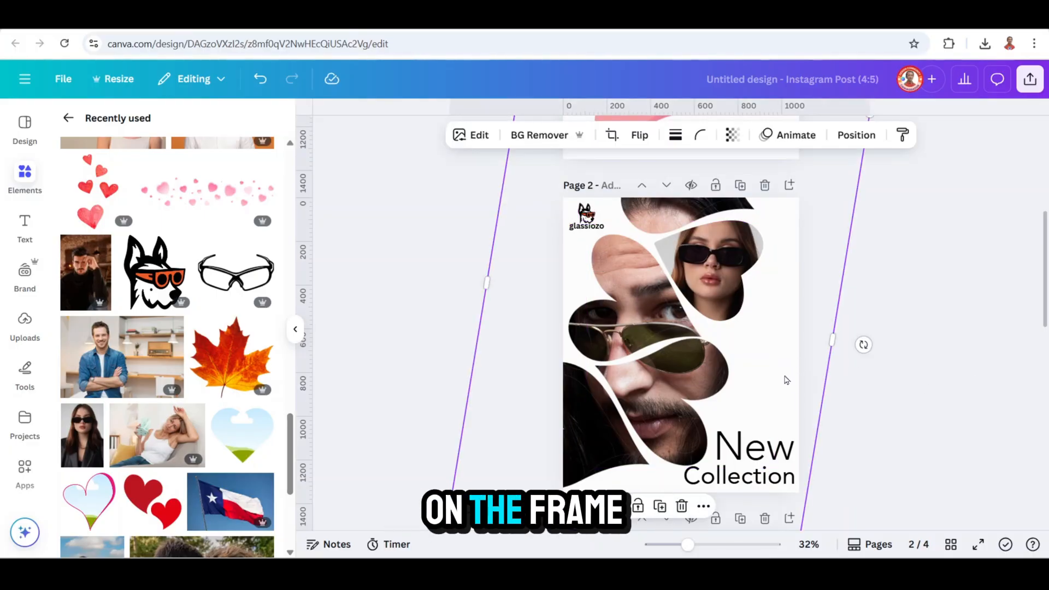
{"action": "left_click", "coordinate": [488, 143]}
{"action": "scroll", "coordinate": [168, 449], "scroll_direction": "down", "scroll_amount": 3}
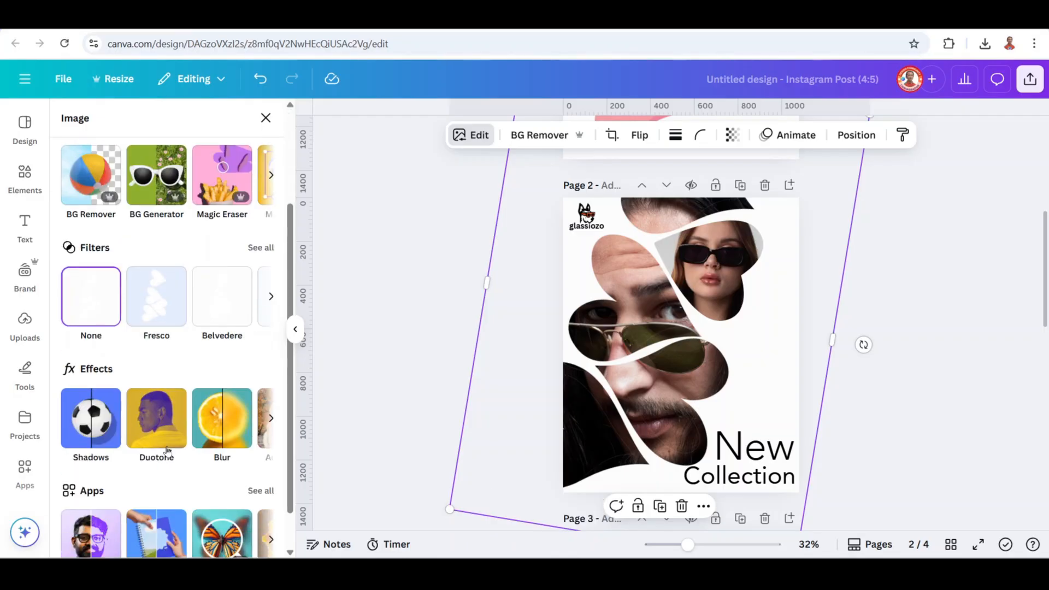
{"action": "left_click", "coordinate": [166, 442]}
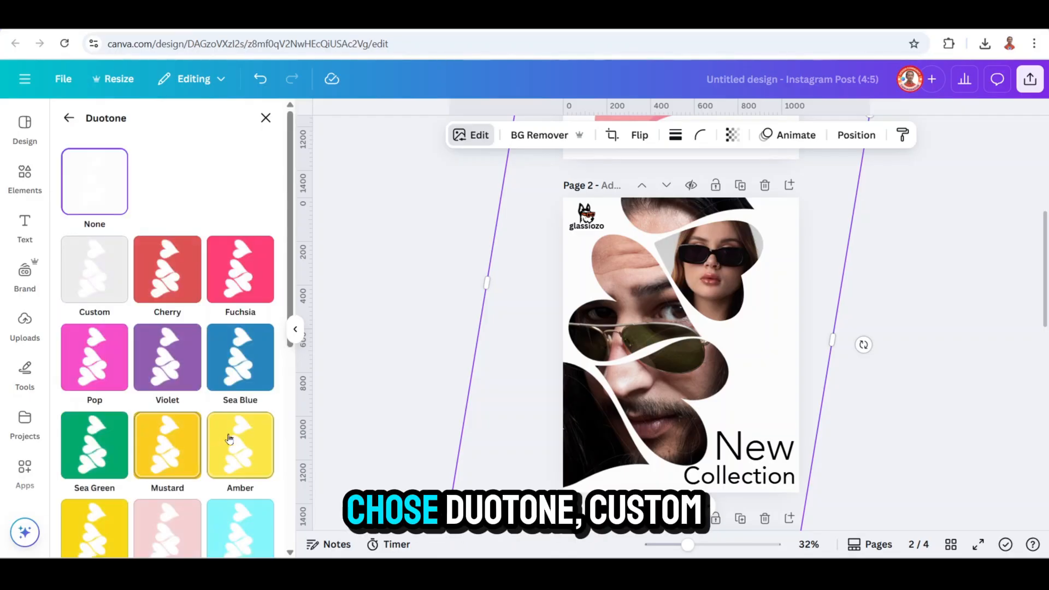
{"action": "left_click", "coordinate": [85, 272]}
{"action": "left_click", "coordinate": [263, 340]}
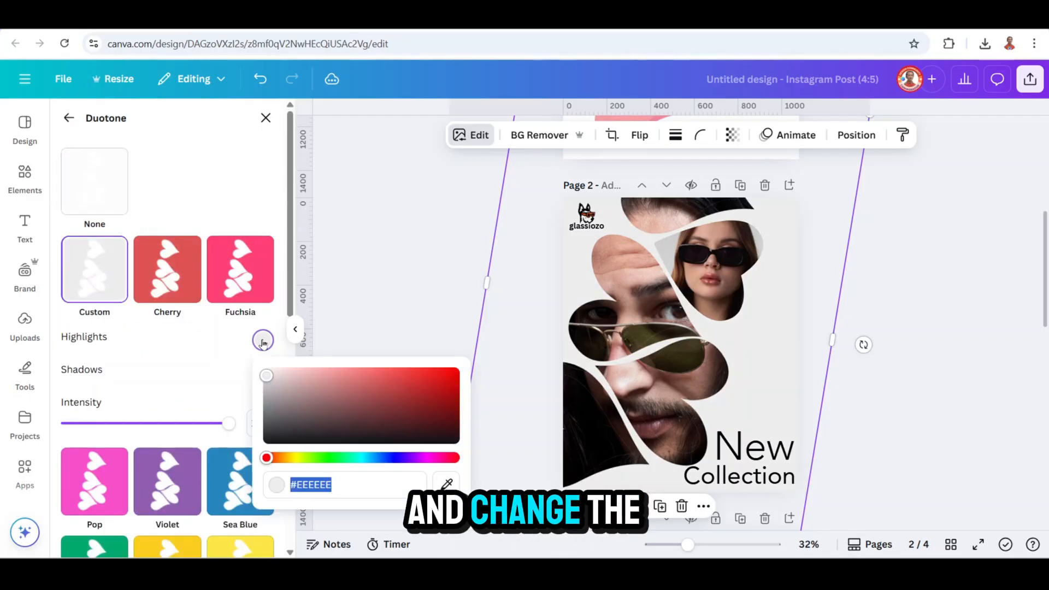
{"action": "left_click_drag", "start_coordinate": [267, 376], "coordinate": [264, 380]}
{"action": "left_click", "coordinate": [913, 394]}
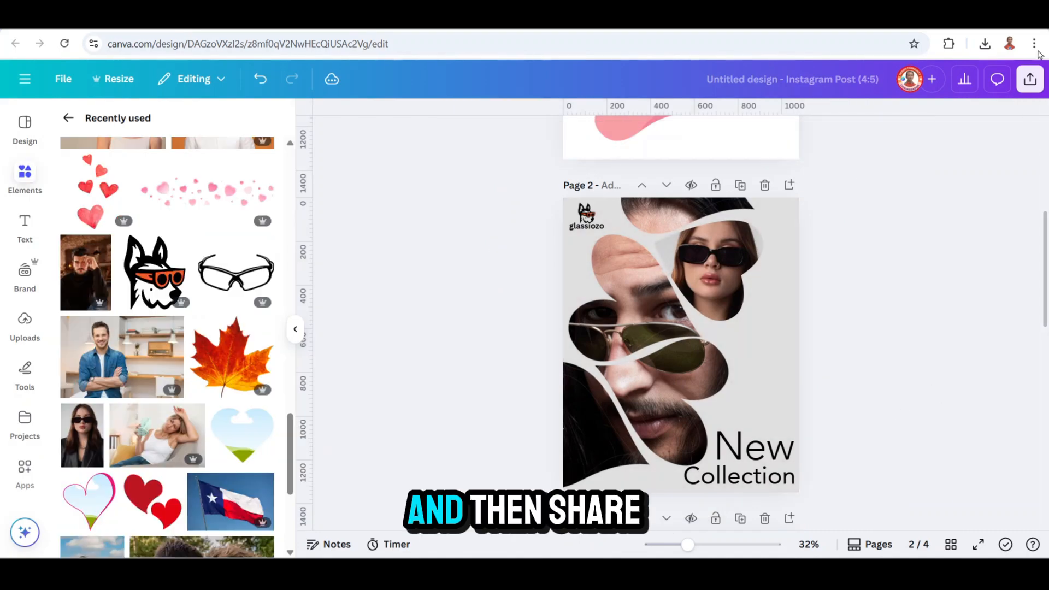
- Download only the current page (Page 2) of the design as a PNG file
{"action": "left_click", "coordinate": [1030, 81]}
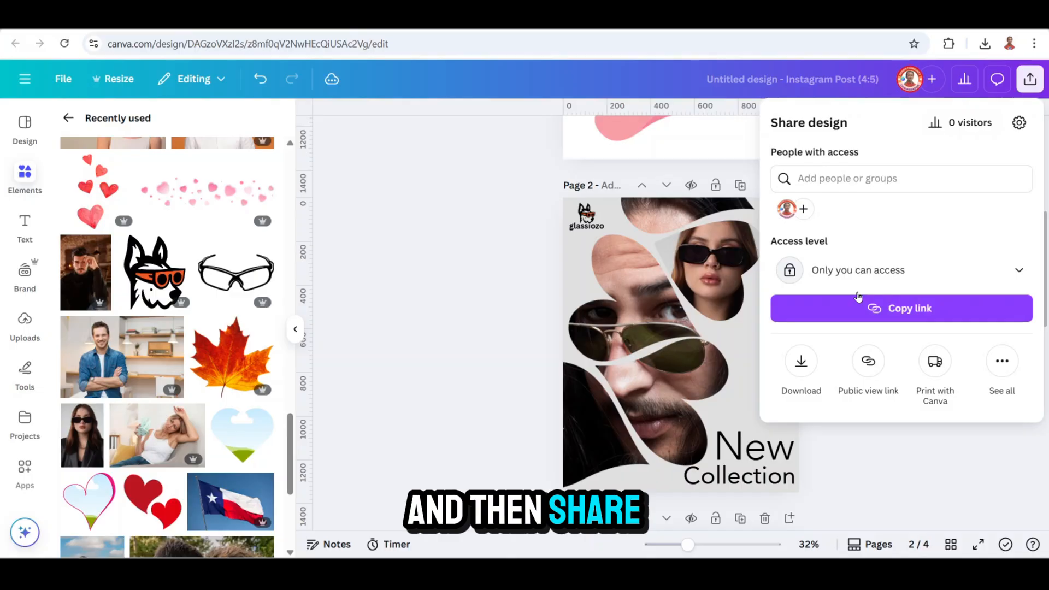
{"action": "left_click", "coordinate": [801, 364]}
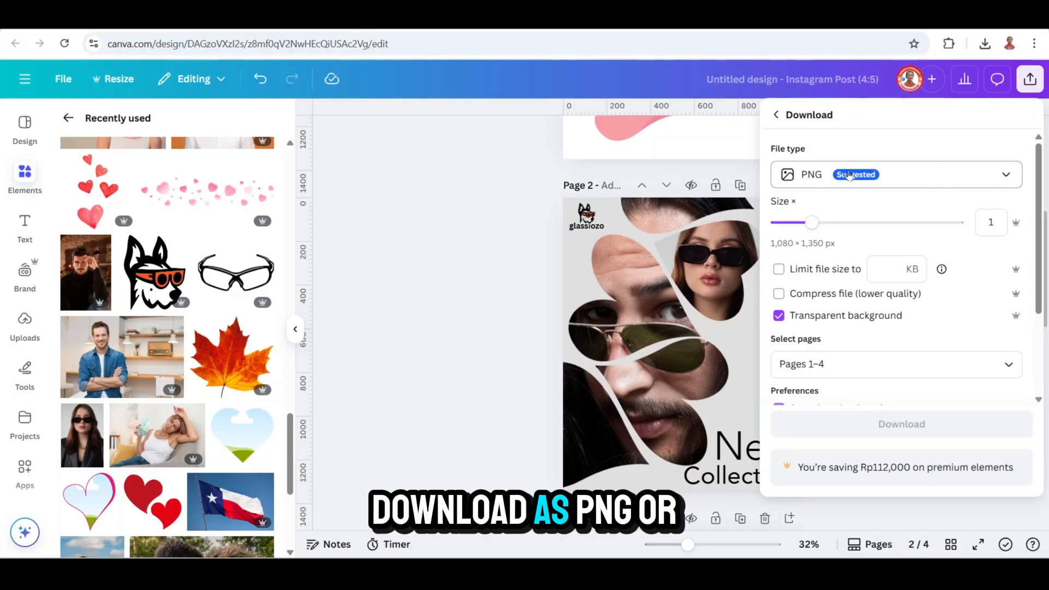
{"action": "left_click", "coordinate": [850, 354]}
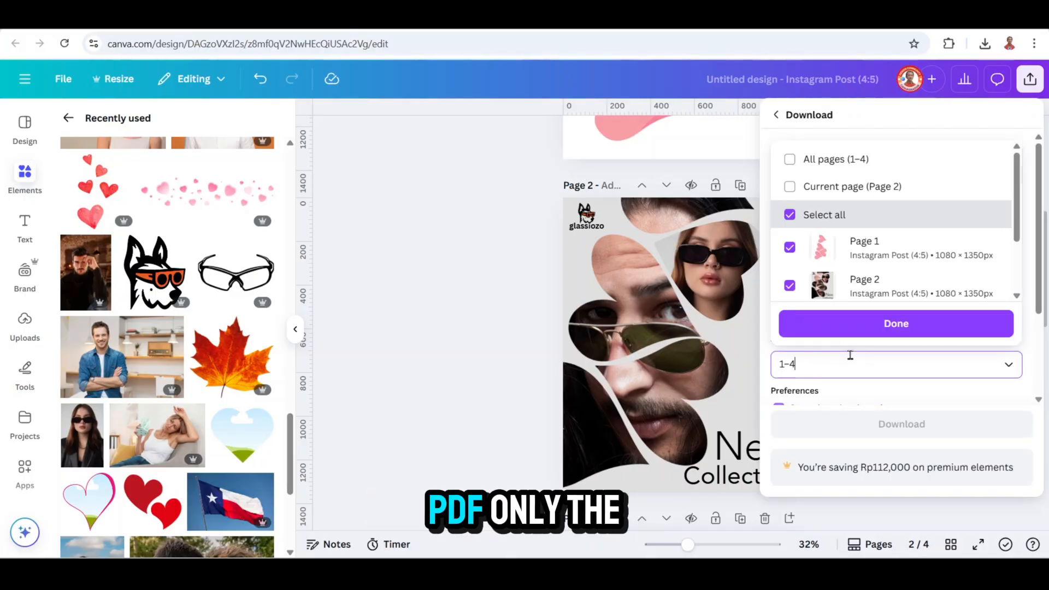
{"action": "left_click", "coordinate": [789, 186]}
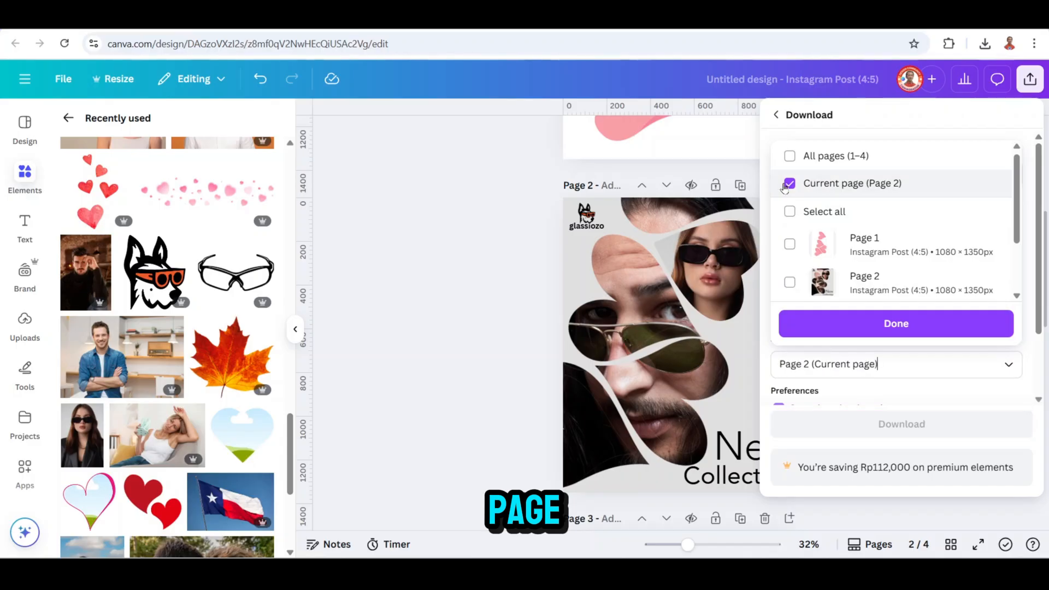
{"action": "left_click", "coordinate": [925, 327]}
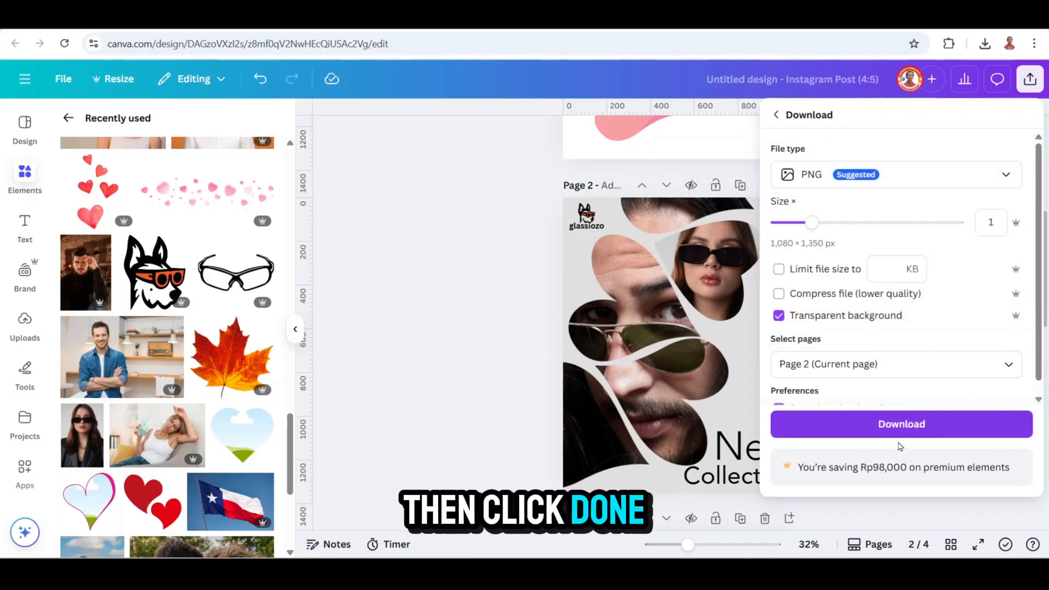
{"action": "left_click", "coordinate": [897, 429]}
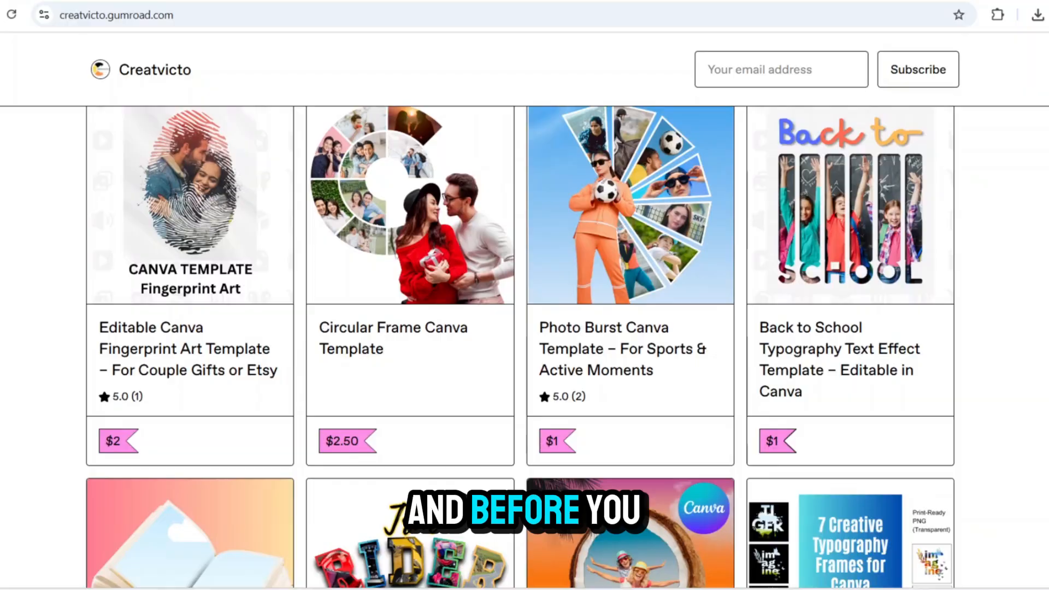
{"action": "scroll", "coordinate": [520, 347], "scroll_direction": "down", "scroll_amount": 3}
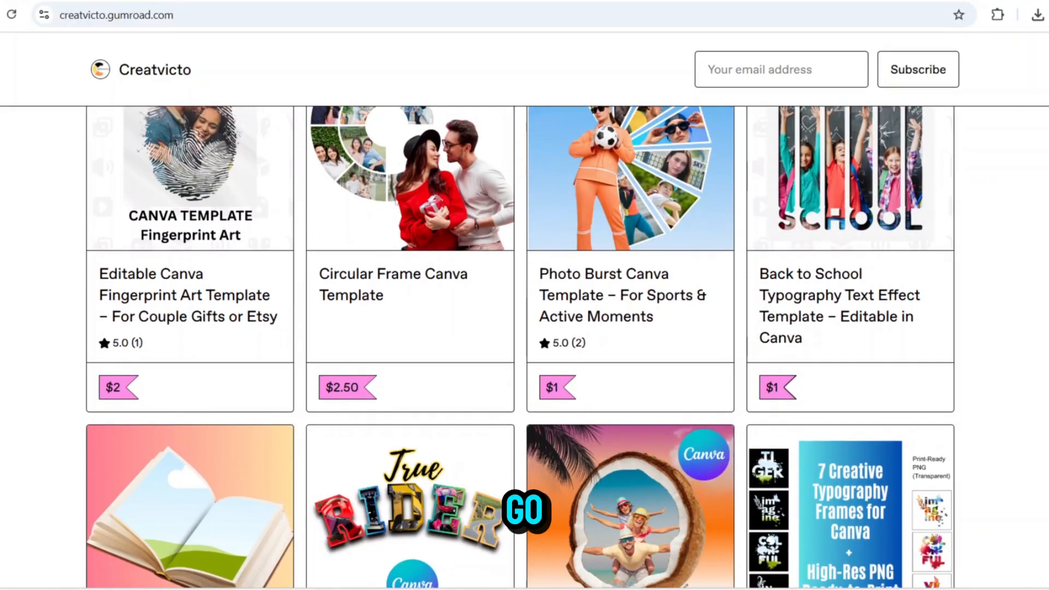
{"action": "scroll", "coordinate": [520, 348], "scroll_direction": "down", "scroll_amount": 4}
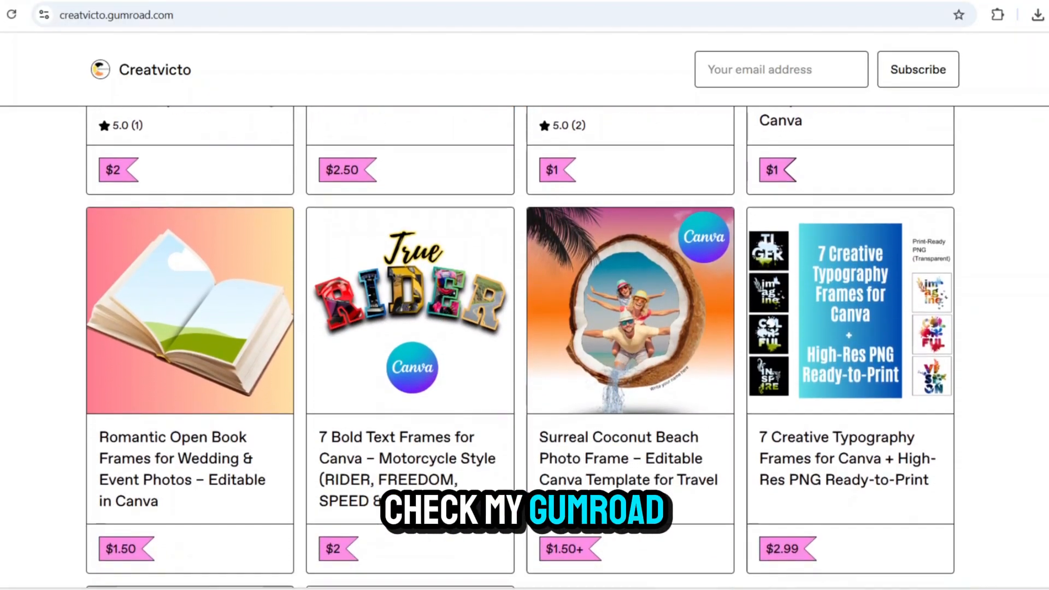
{"action": "scroll", "coordinate": [520, 347], "scroll_direction": "down", "scroll_amount": 5}
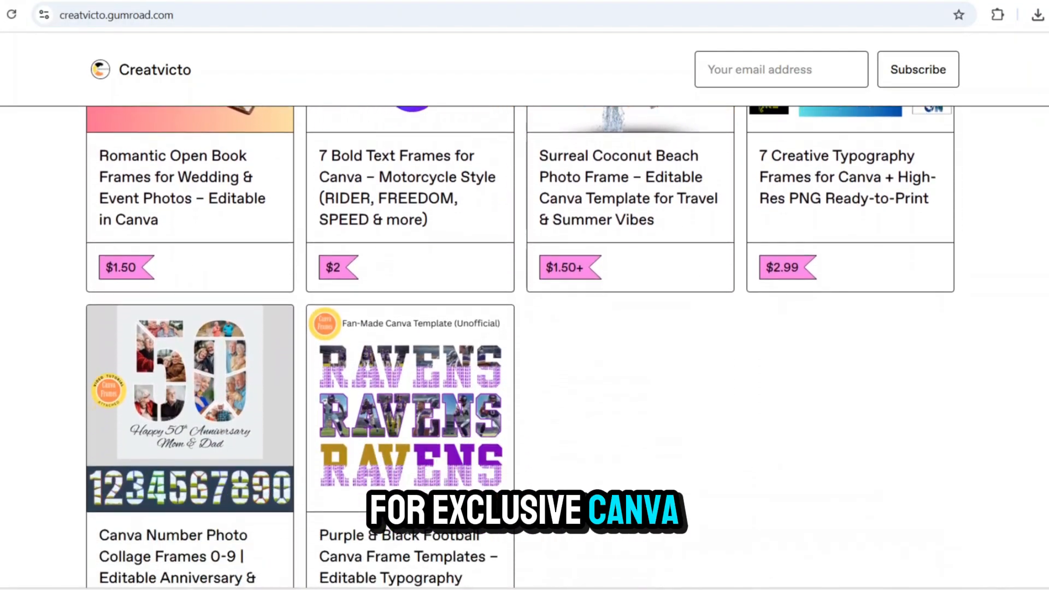